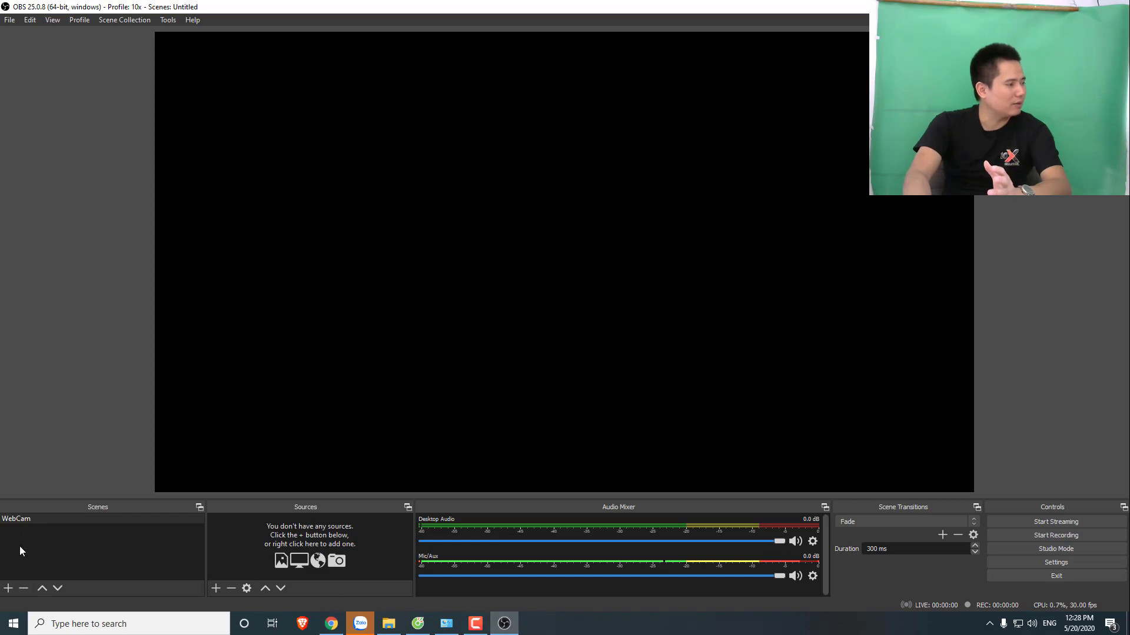
{"action": "right_click", "coordinate": [17, 520]}
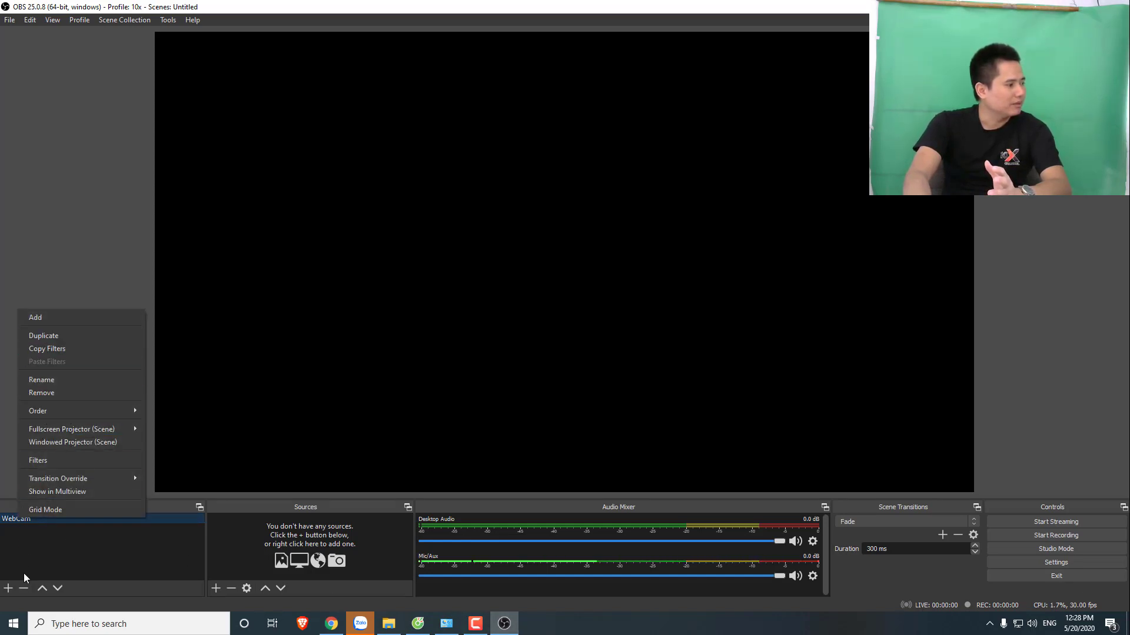
{"action": "left_click", "coordinate": [16, 522]}
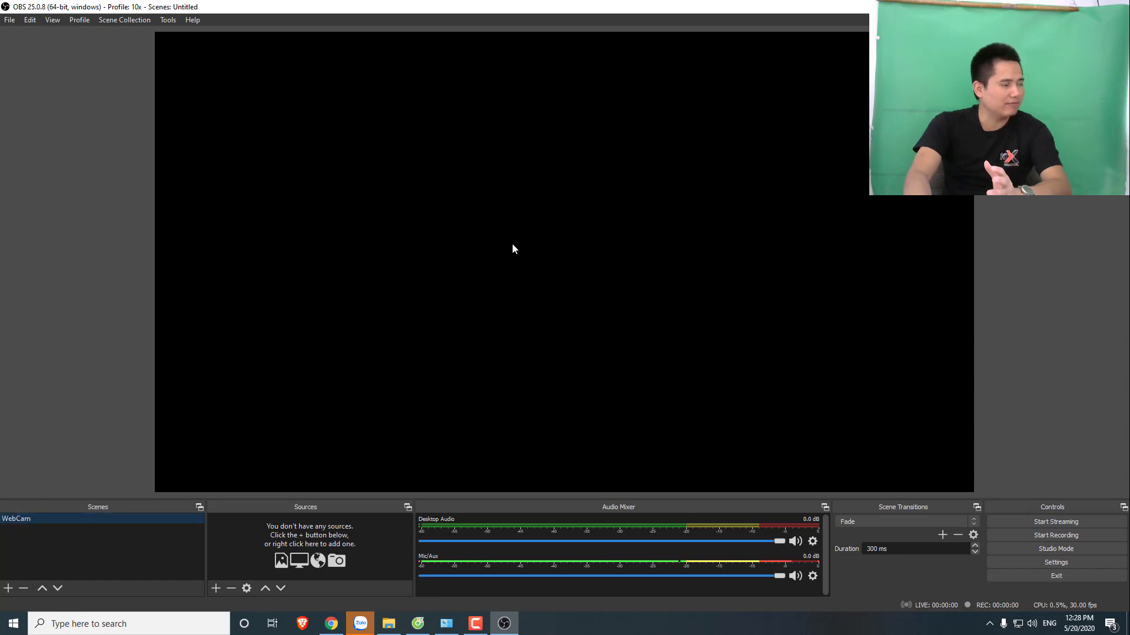
{"action": "right_click", "coordinate": [13, 552]}
{"action": "left_click", "coordinate": [28, 518]}
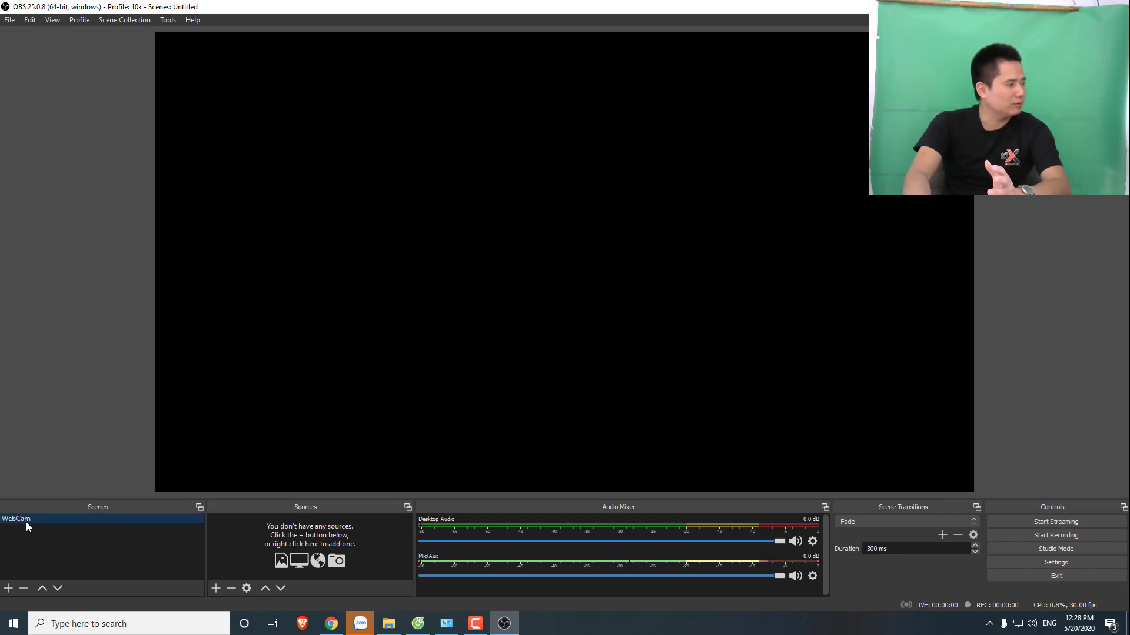
Add a new scene, keeping the suggested name Scene 2
{"action": "right_click", "coordinate": [33, 542]}
{"action": "left_click", "coordinate": [61, 553]}
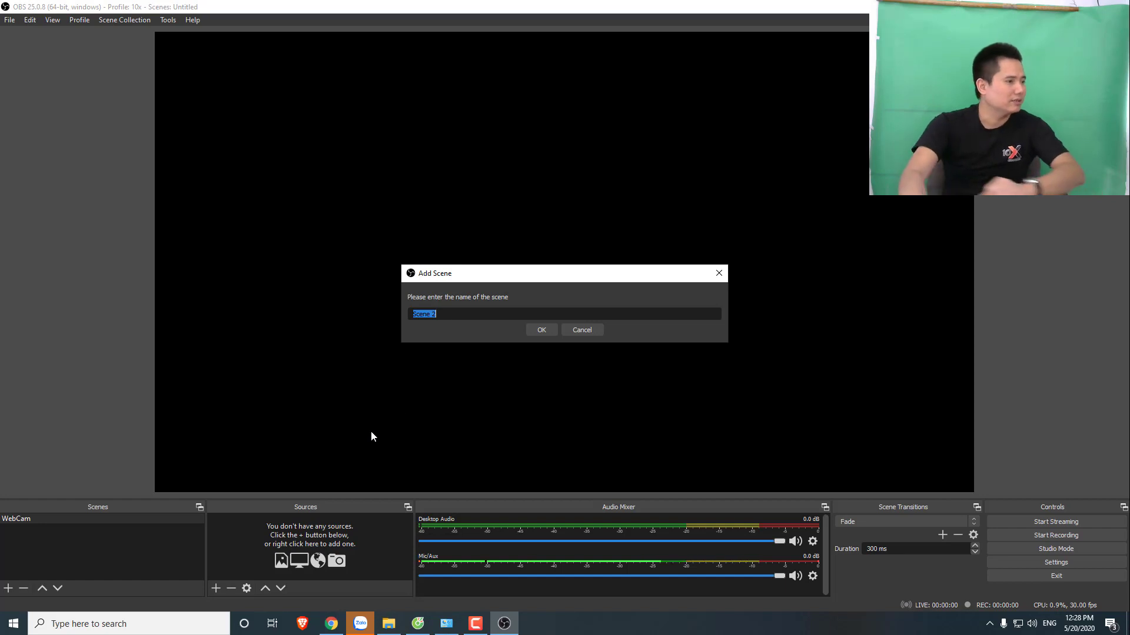
{"action": "left_click", "coordinate": [540, 331]}
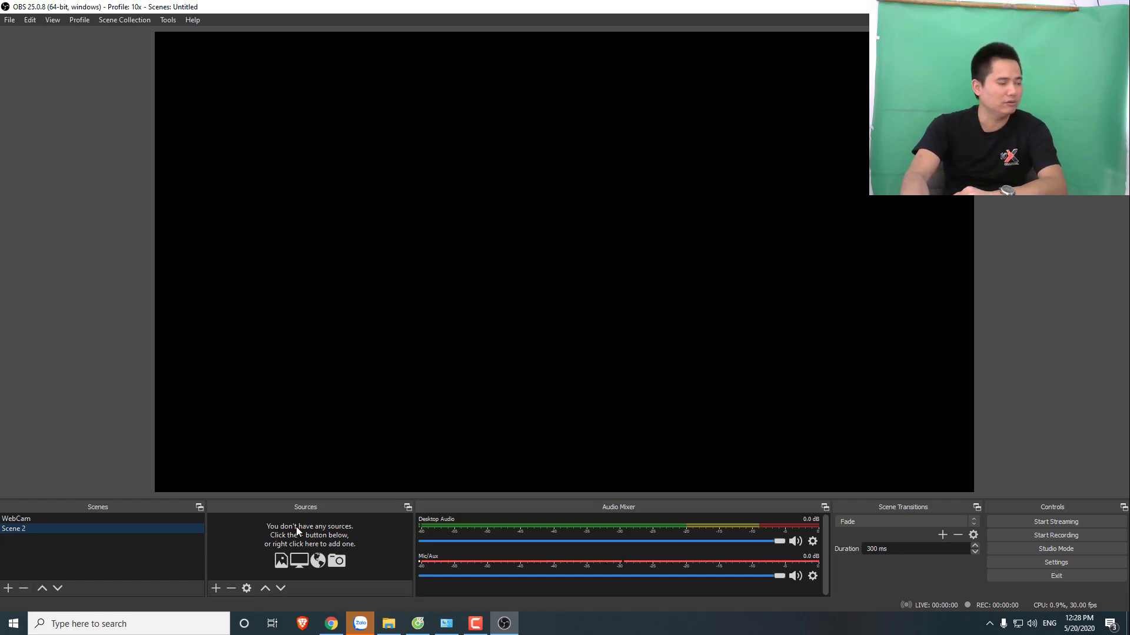
Add an Audio Input Capture source to Scene 2 using the device Microphone (HD Webcam C310)
{"action": "left_click", "coordinate": [214, 585]}
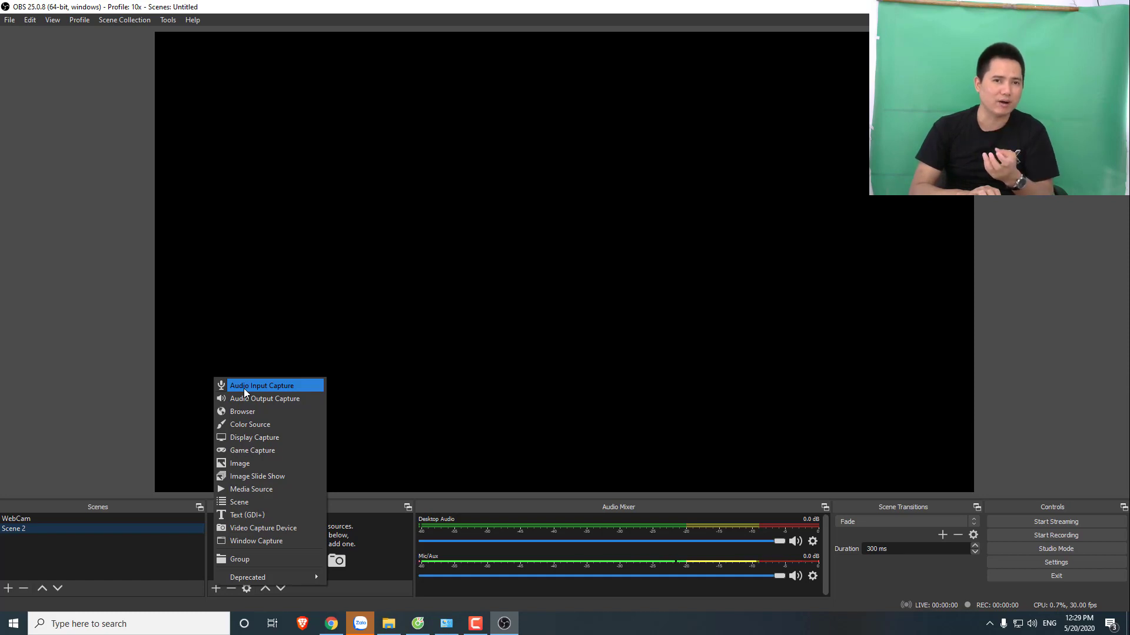
{"action": "left_click", "coordinate": [244, 387]}
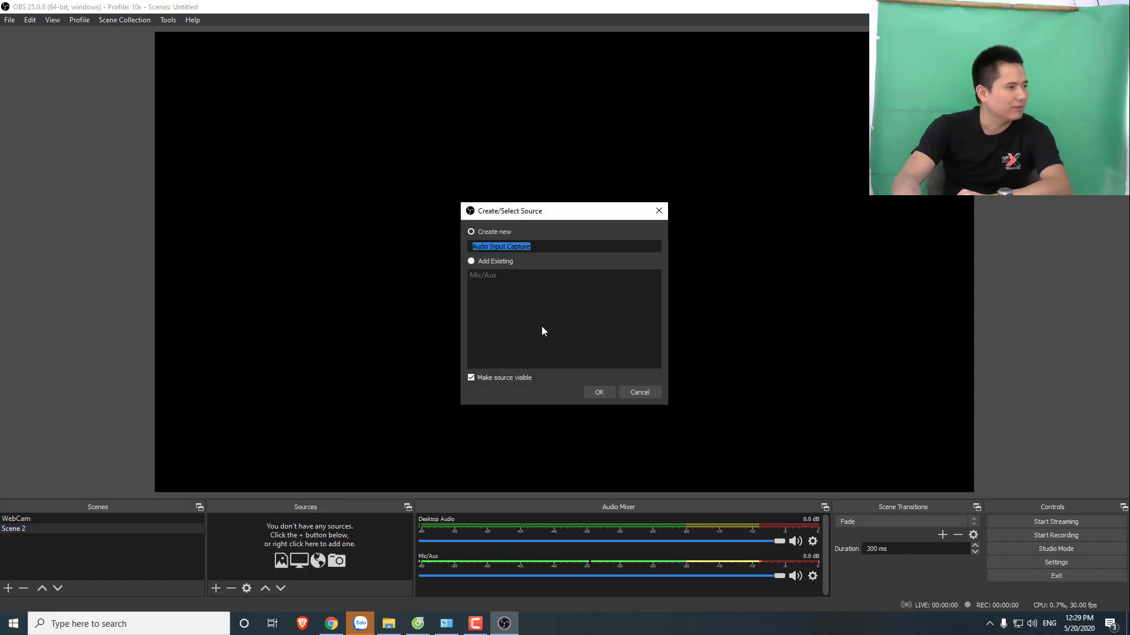
{"action": "left_click", "coordinate": [595, 393]}
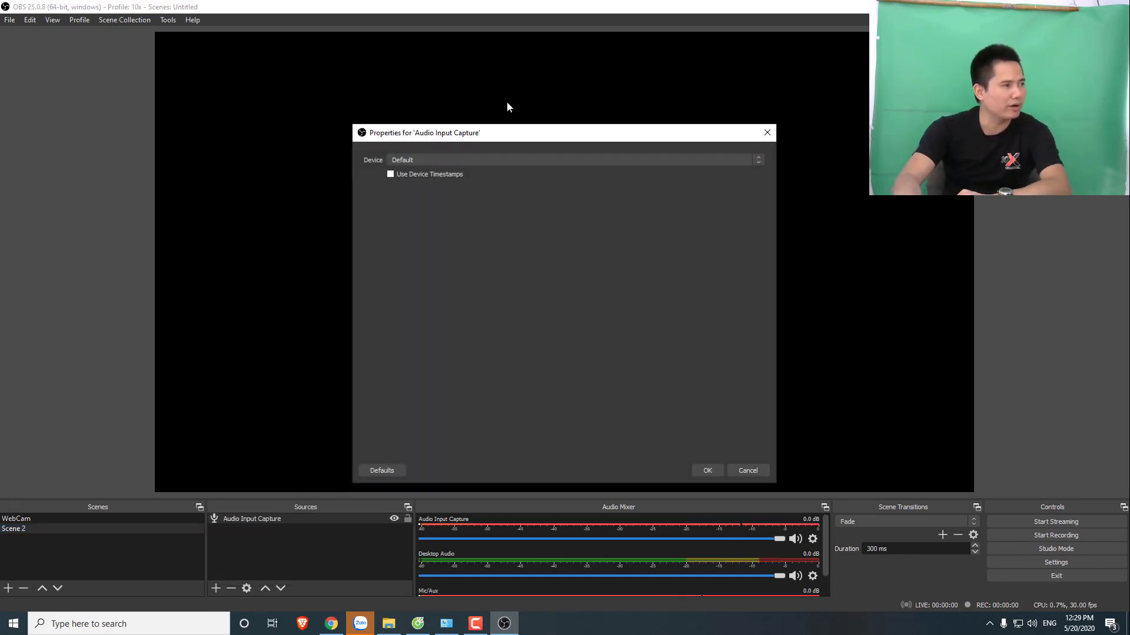
{"action": "left_click", "coordinate": [465, 158]}
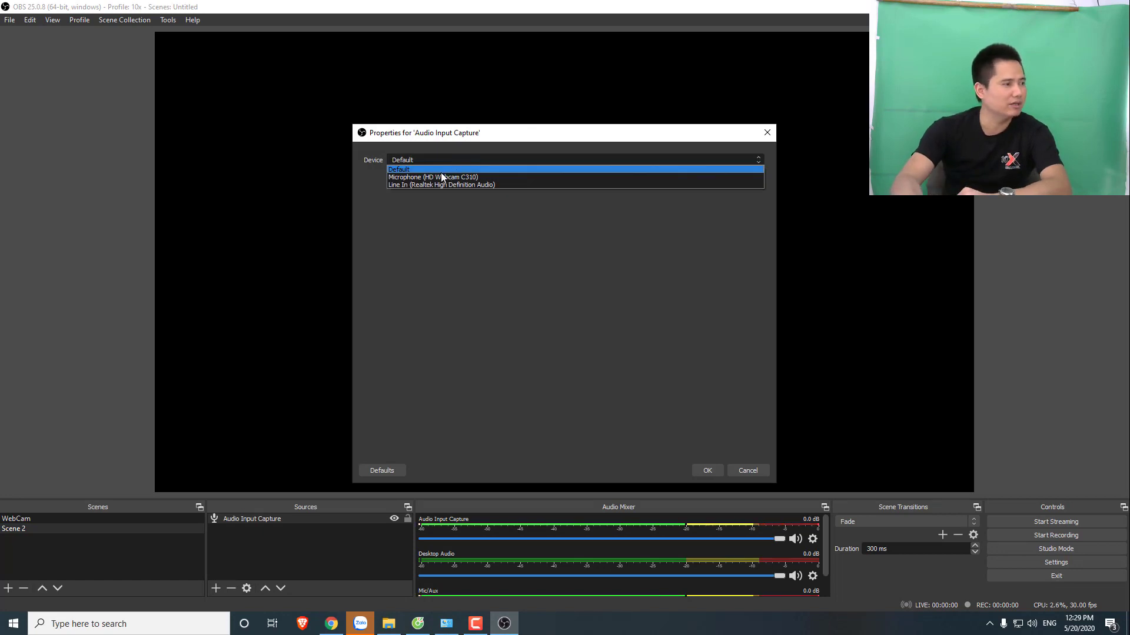
{"action": "left_click", "coordinate": [486, 180]}
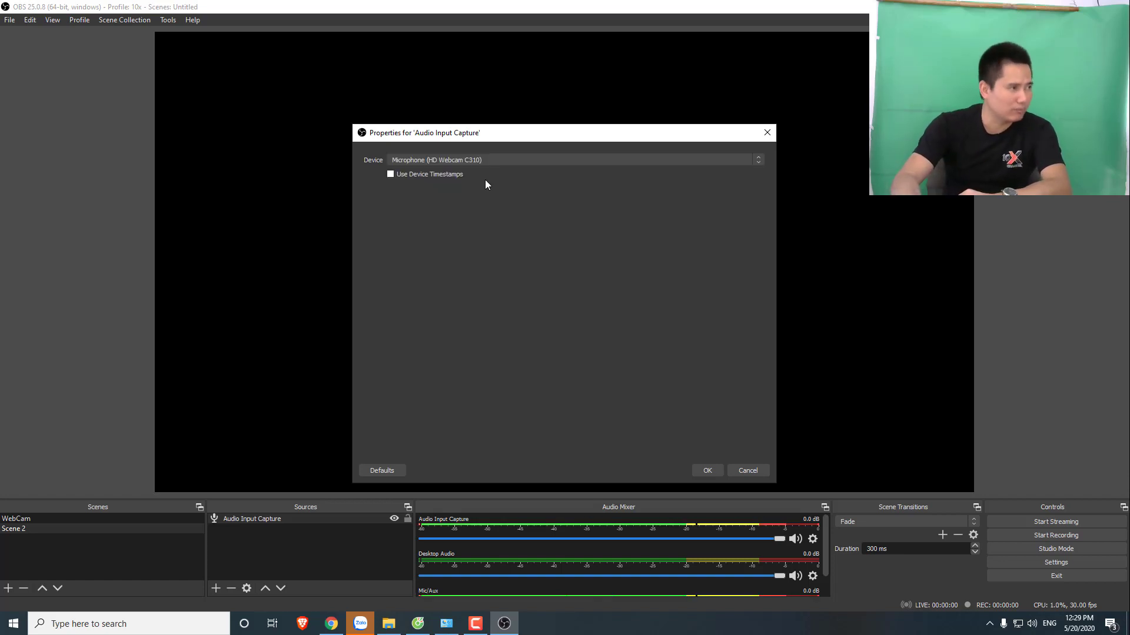
{"action": "left_click", "coordinate": [706, 471]}
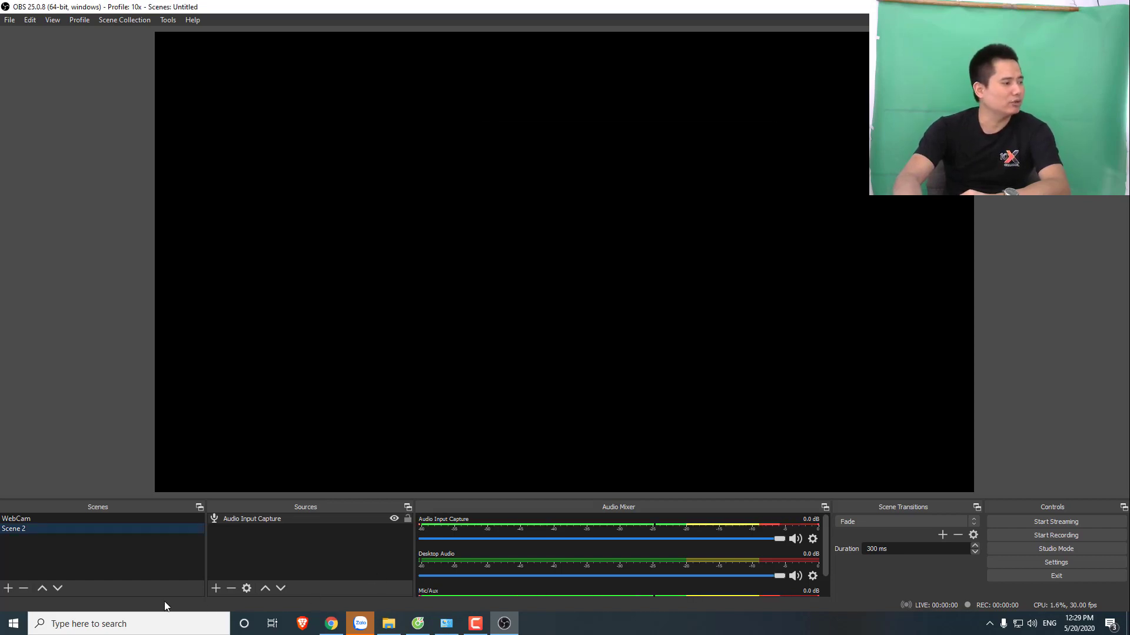
{"action": "left_click", "coordinate": [216, 588]}
{"action": "left_click", "coordinate": [252, 385]}
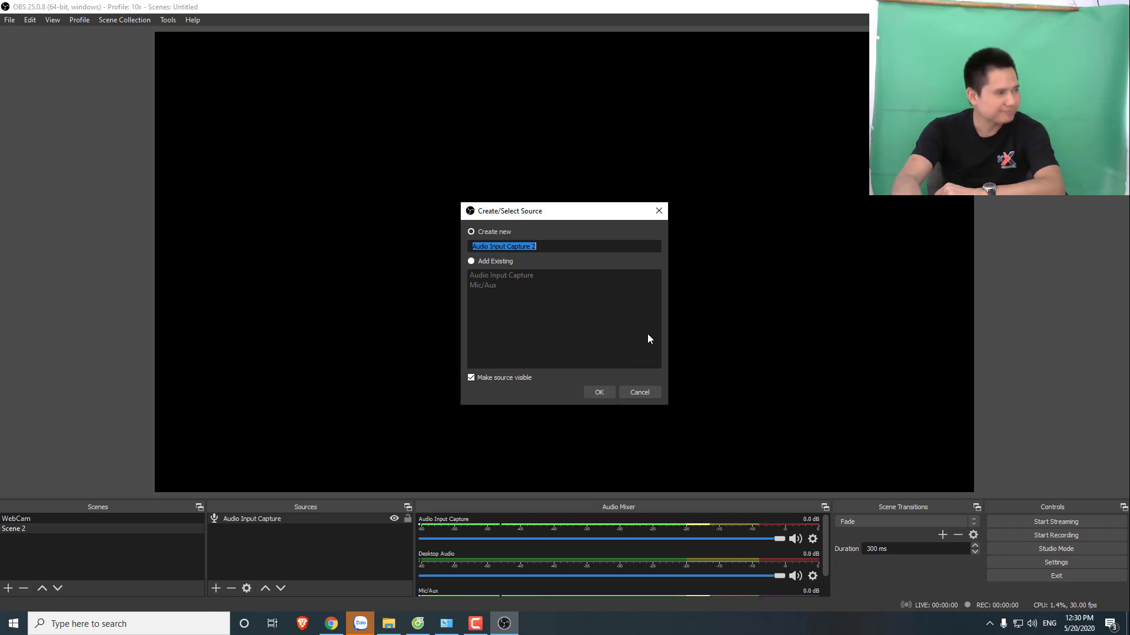
{"action": "left_click", "coordinate": [639, 393]}
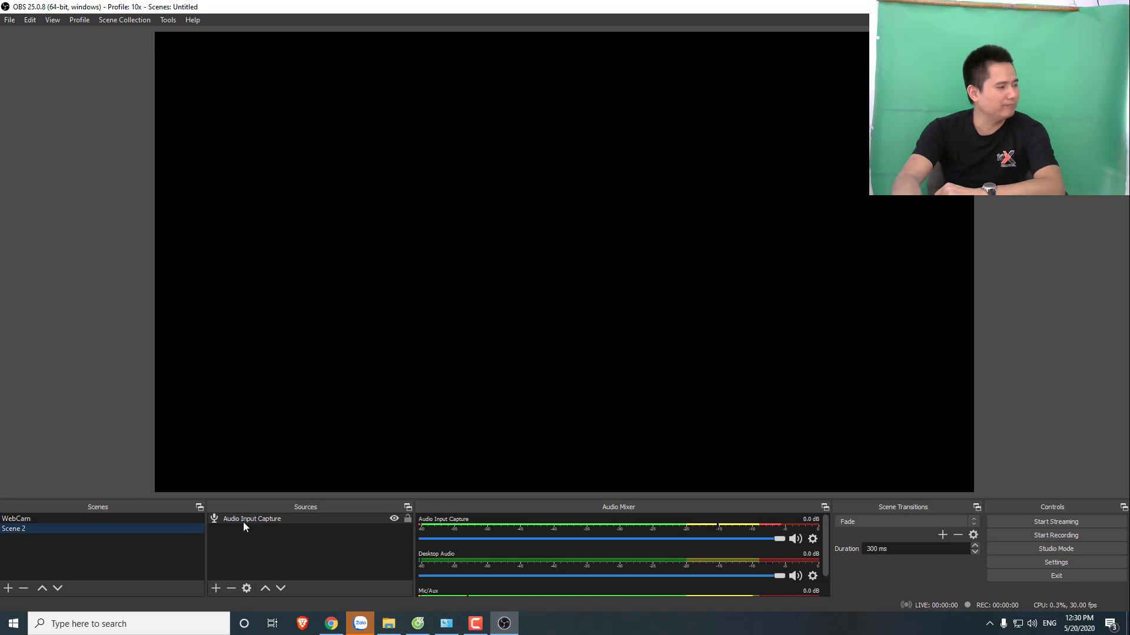
Add an Audio Output Capture source named Output to Scene 2
{"action": "left_click", "coordinate": [216, 589]}
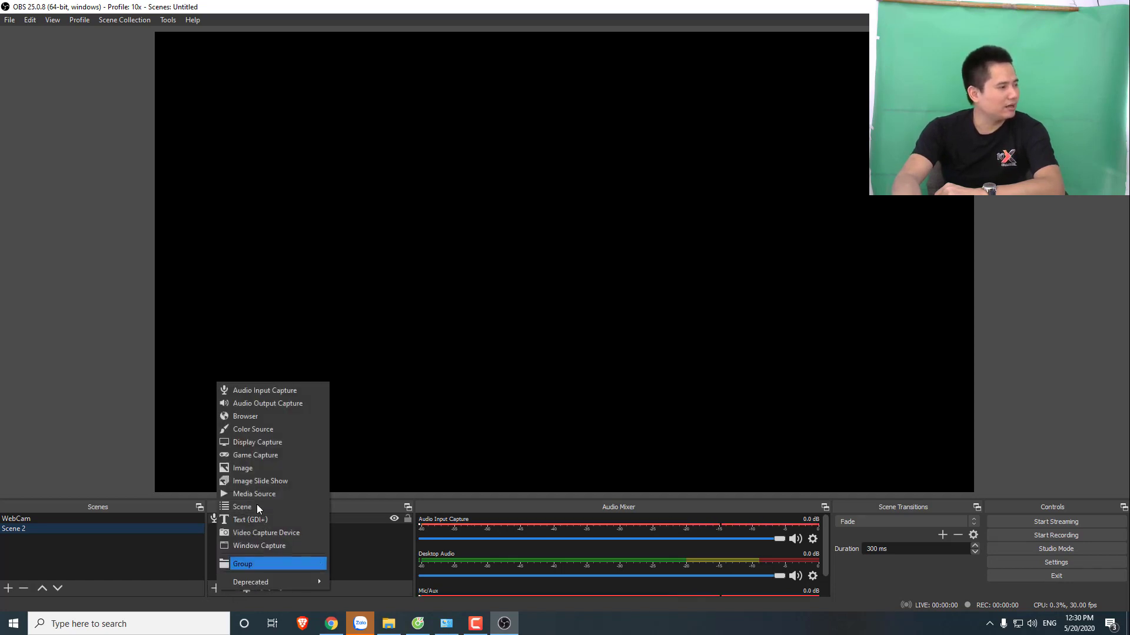
{"action": "left_click", "coordinate": [256, 406]}
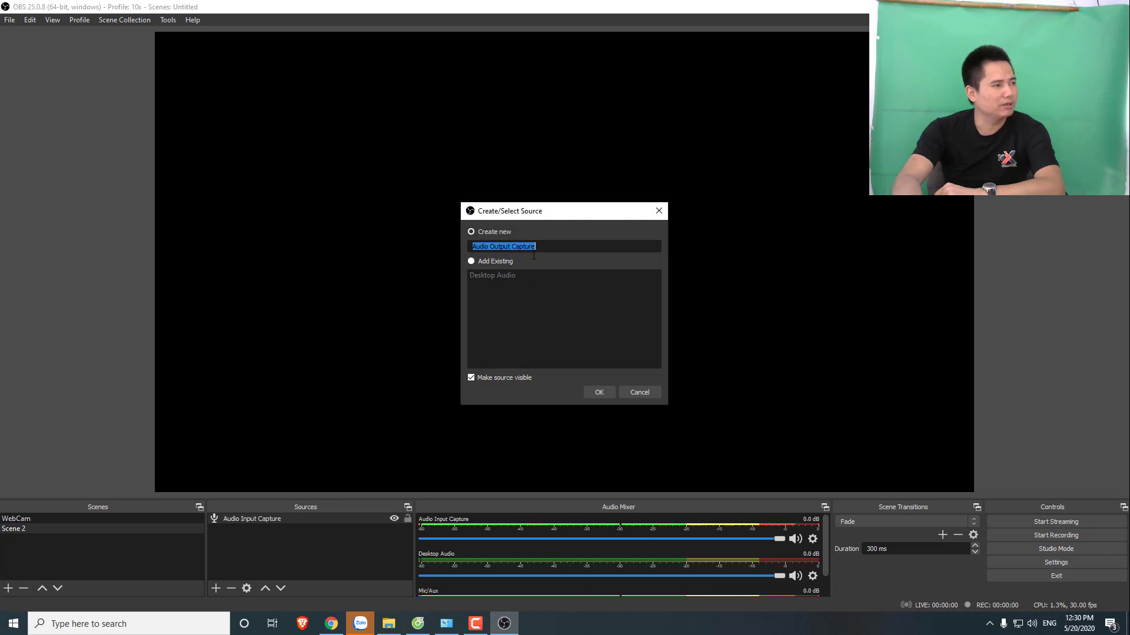
{"action": "type", "text": "Outb"}
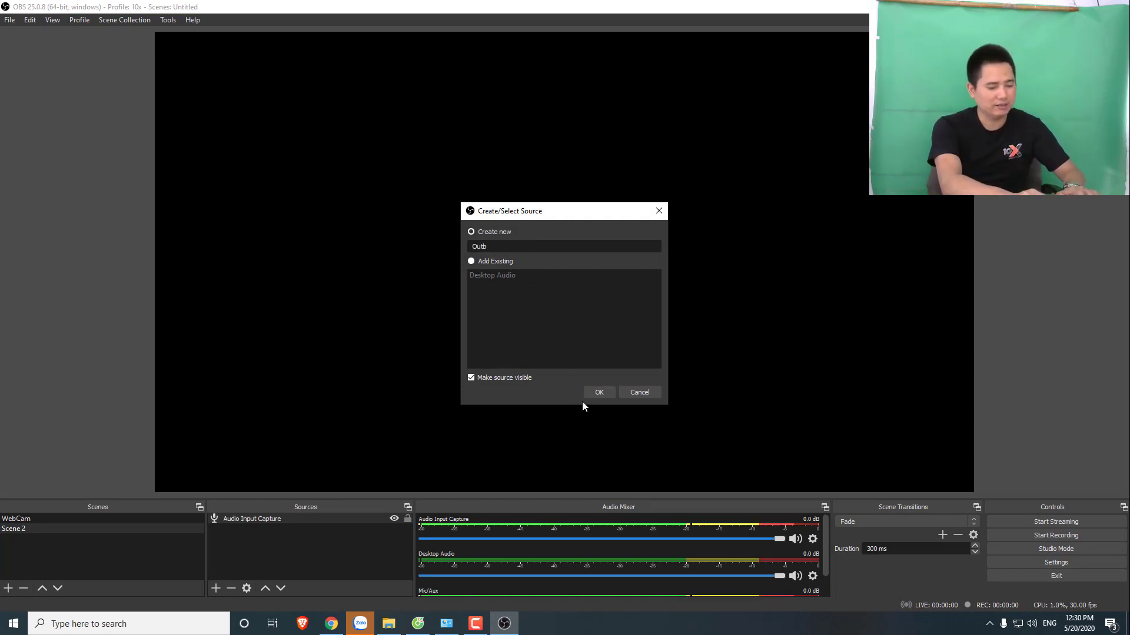
{"action": "key", "text": "BackSpace"}
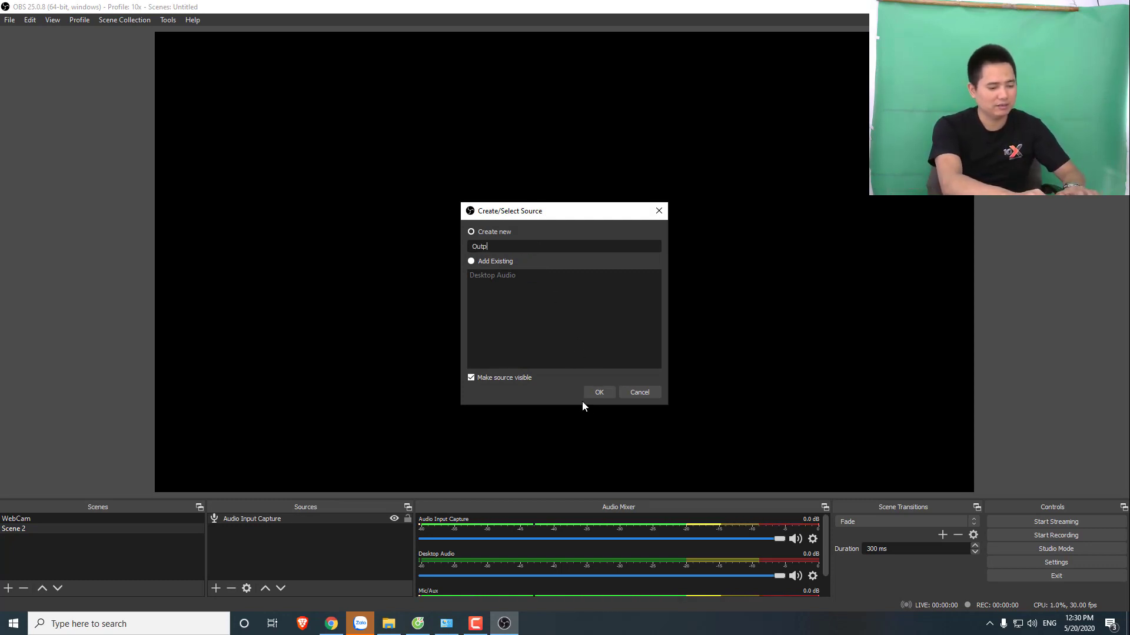
{"action": "type", "text": "put"}
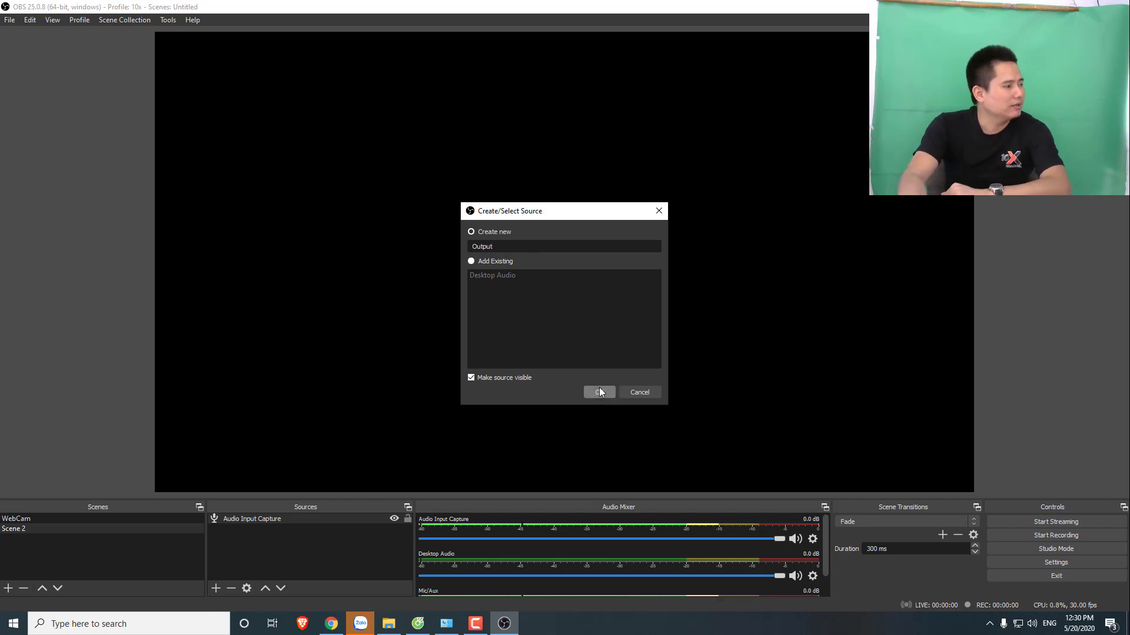
{"action": "left_click", "coordinate": [598, 390]}
Set the Output source's device to 32inch LG FHD (2- NVIDIA High Definition Audio) and accept its properties
{"action": "left_click", "coordinate": [412, 162]}
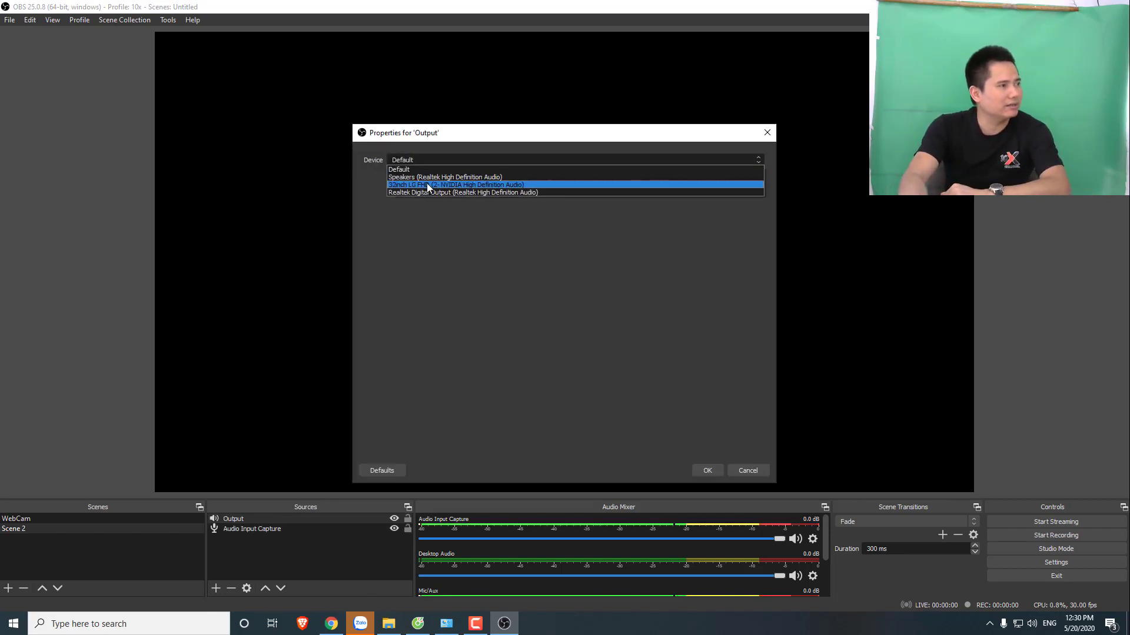
{"action": "left_click", "coordinate": [461, 185]}
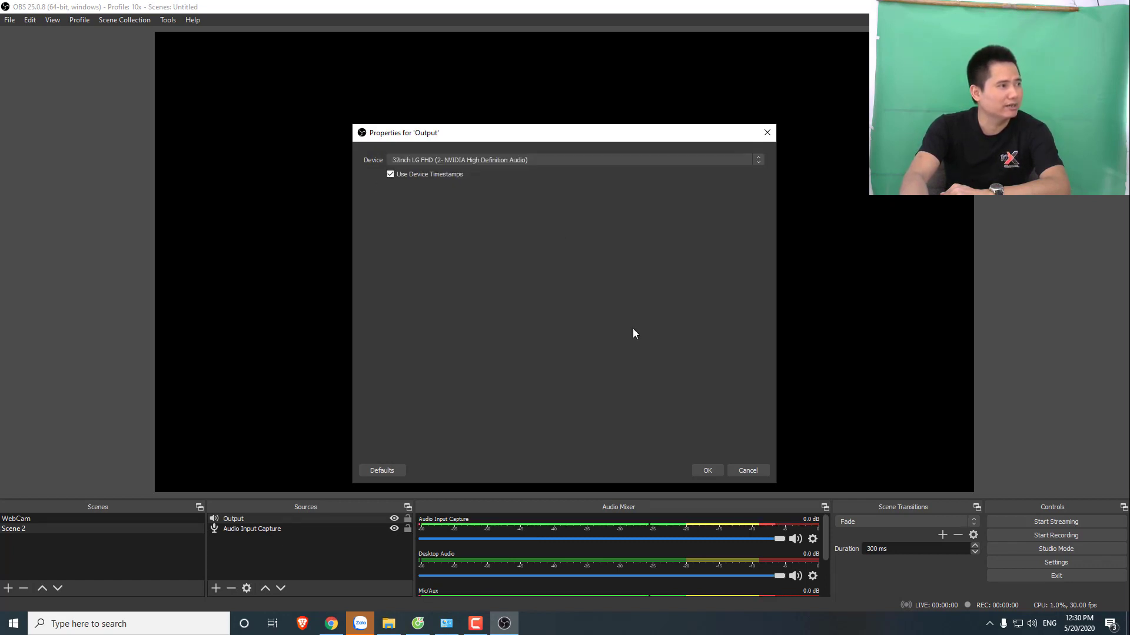
{"action": "left_click", "coordinate": [485, 159]}
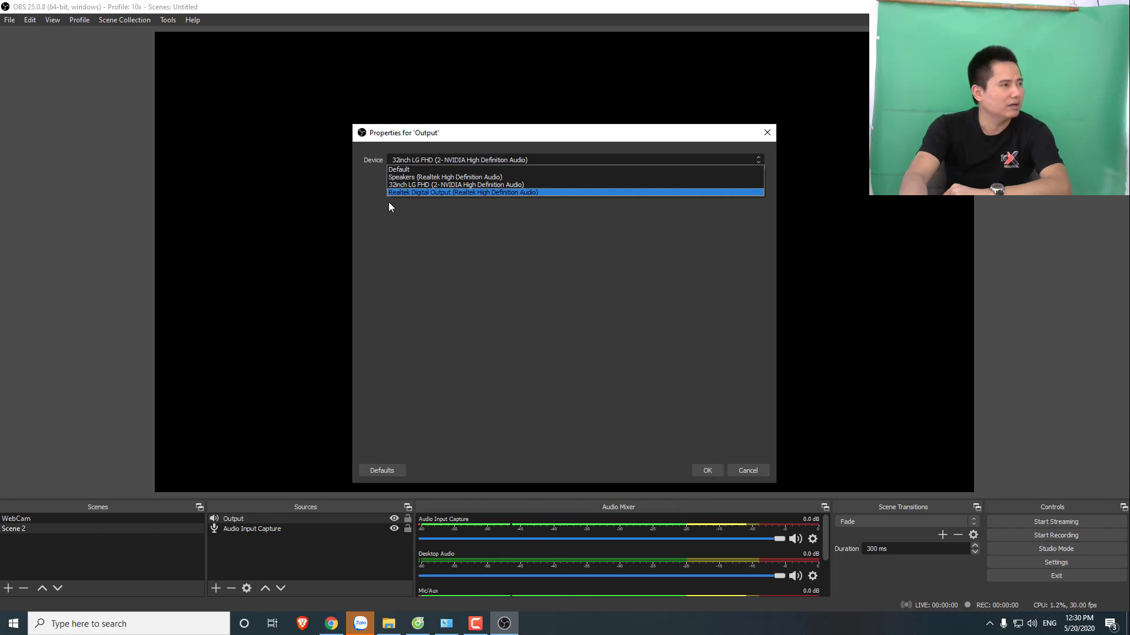
{"action": "left_click", "coordinate": [425, 185]}
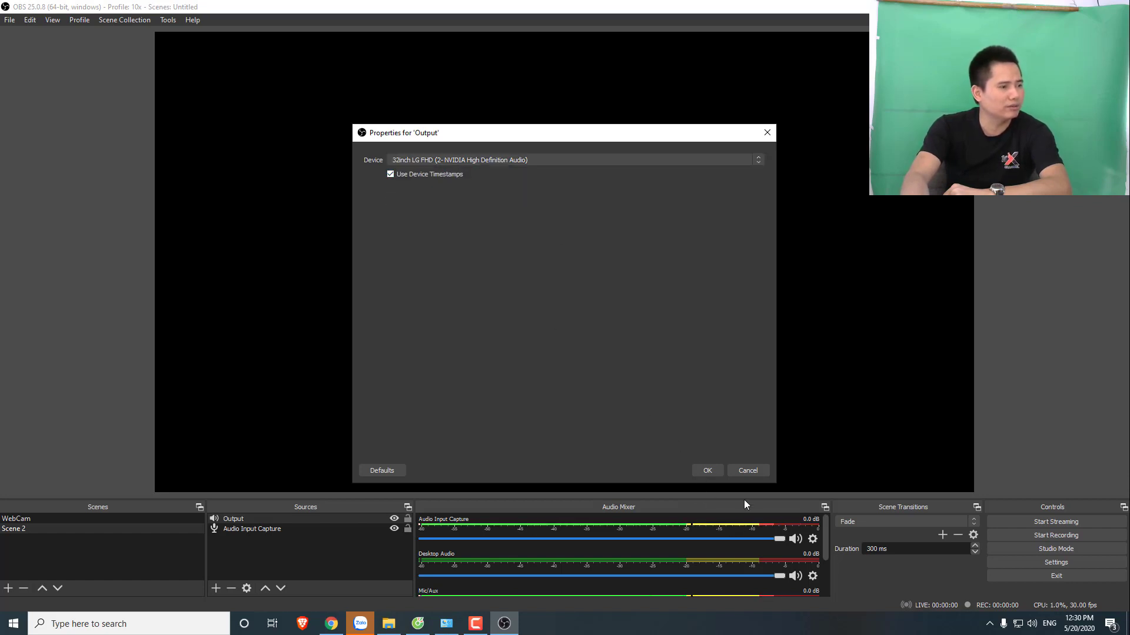
{"action": "left_click", "coordinate": [704, 470]}
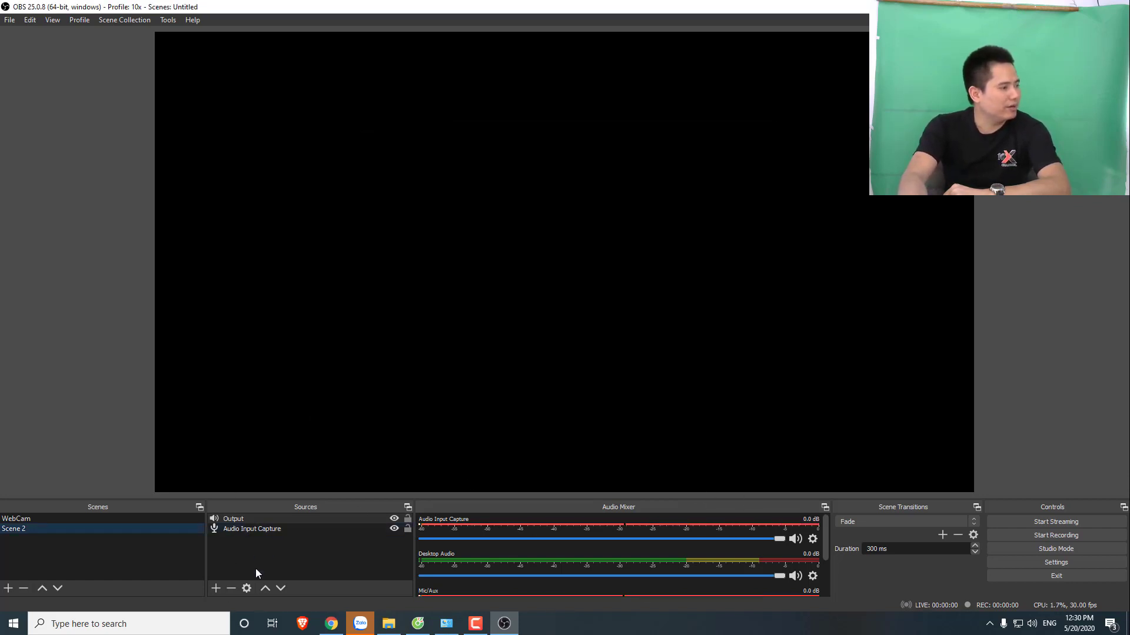
{"action": "left_click", "coordinate": [216, 589]}
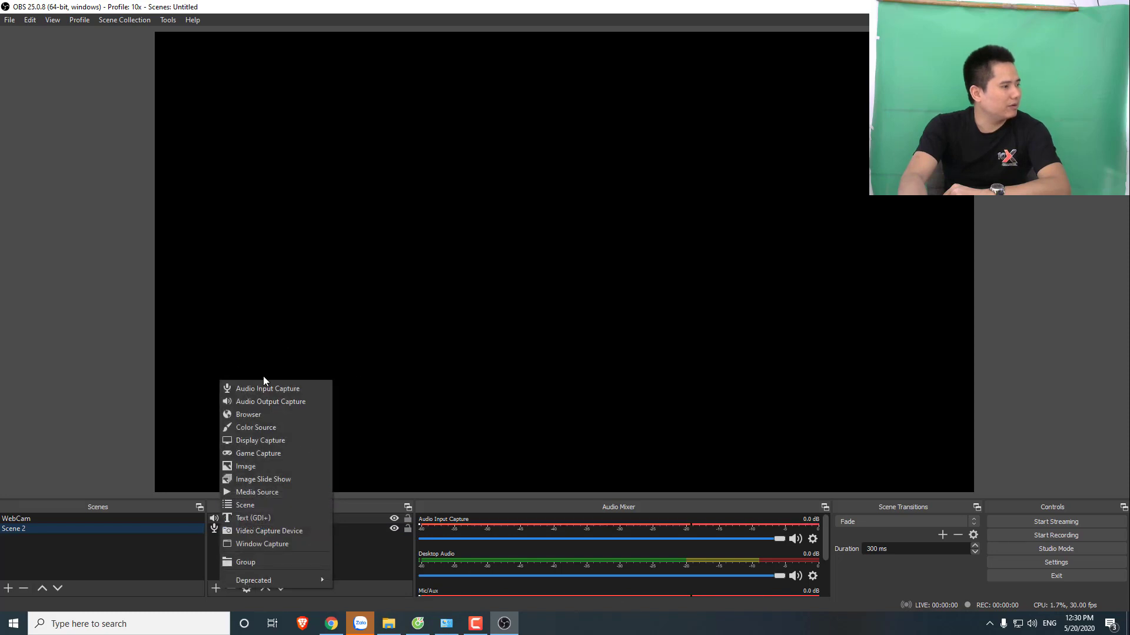
{"action": "left_click", "coordinate": [259, 415]}
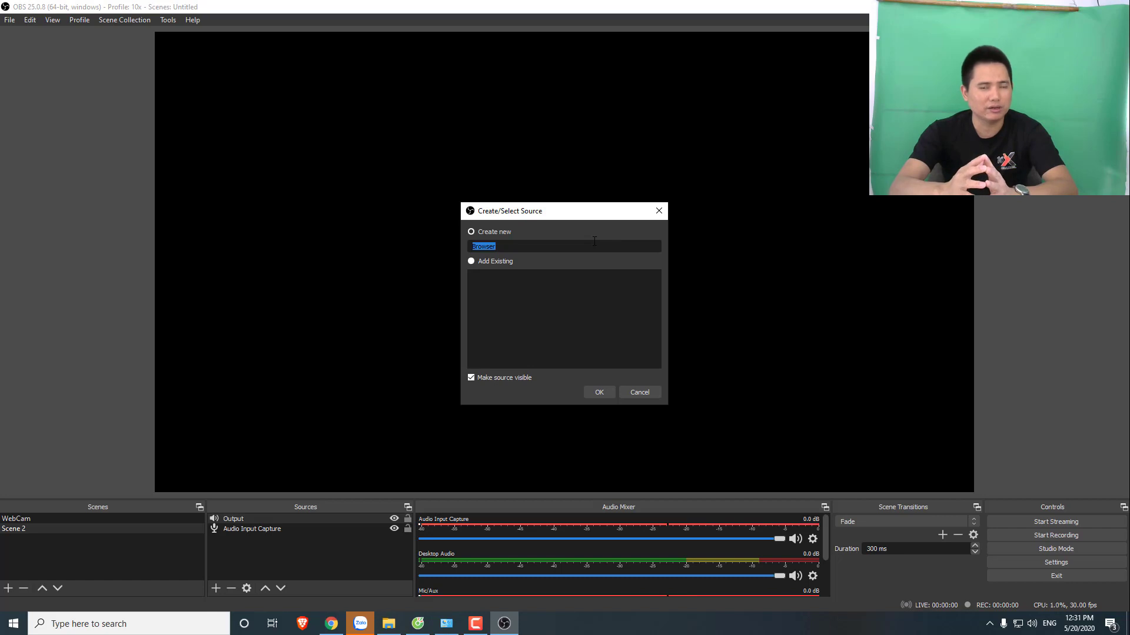
{"action": "left_click", "coordinate": [599, 392]}
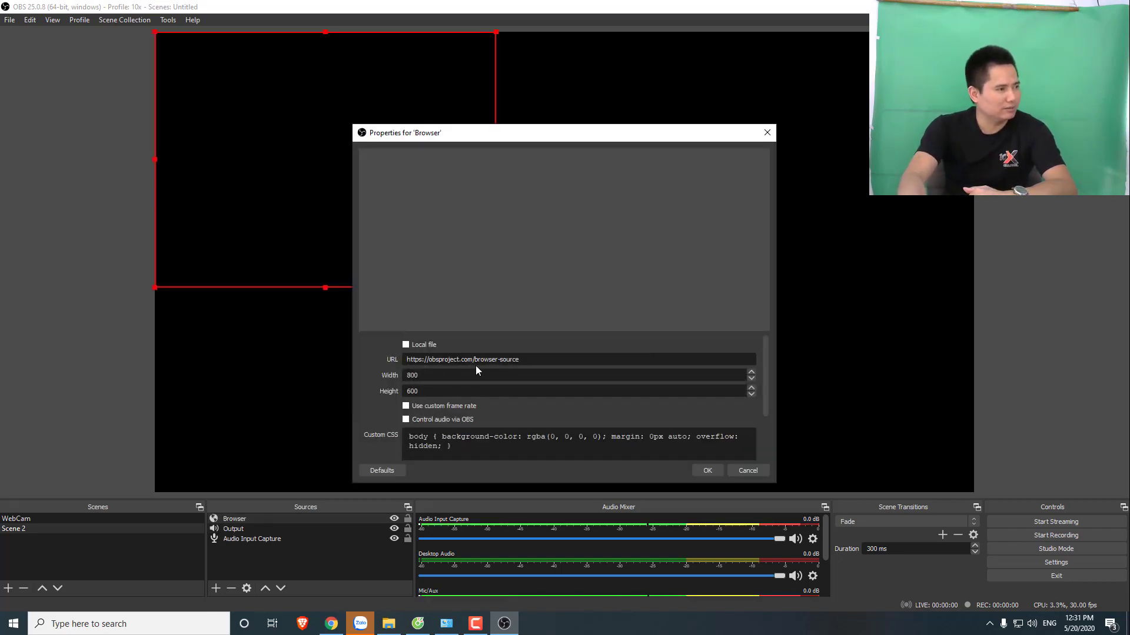
{"action": "left_click_drag", "start_coordinate": [520, 360], "coordinate": [404, 359]}
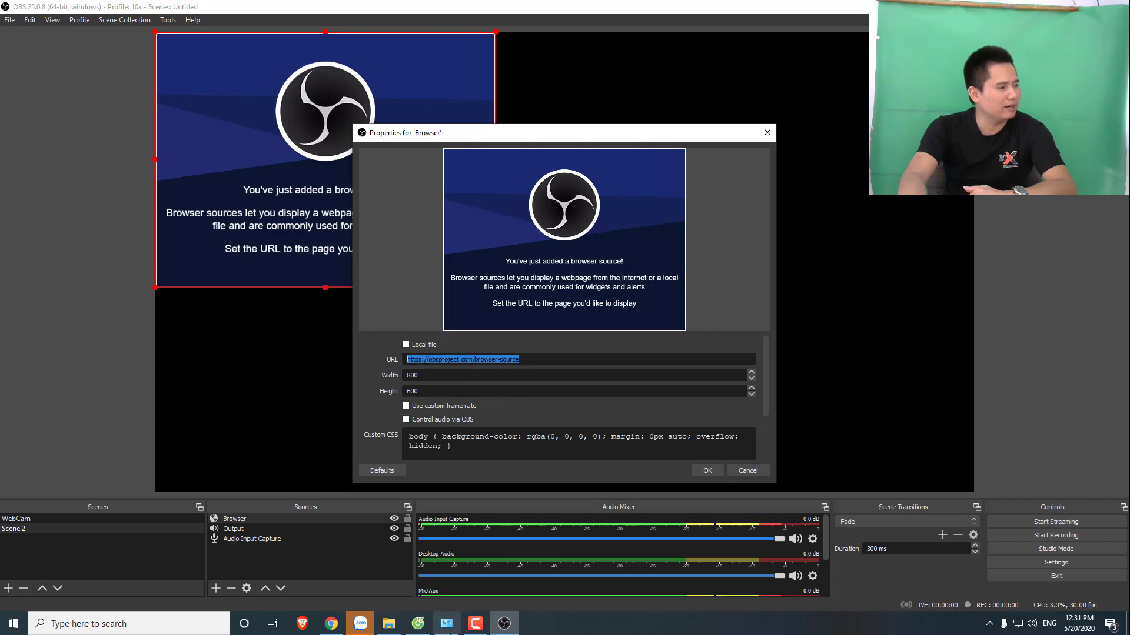
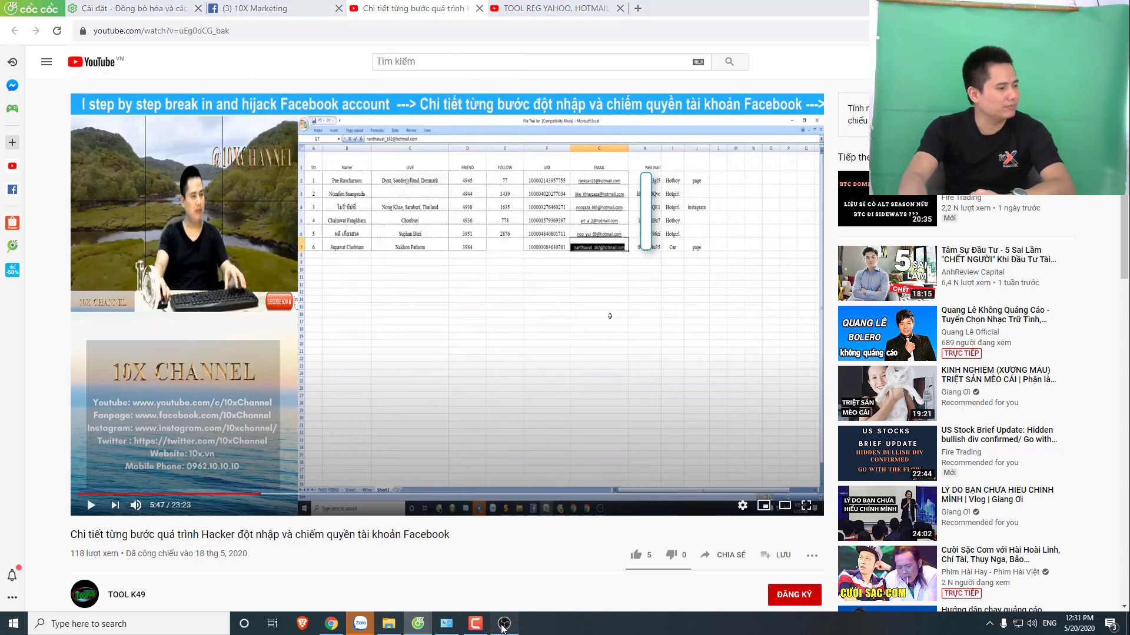
{"action": "left_click", "coordinate": [504, 624]}
{"action": "type", "text": "https://www.youtube.com/watch?v=uEg0dCG_bak"}
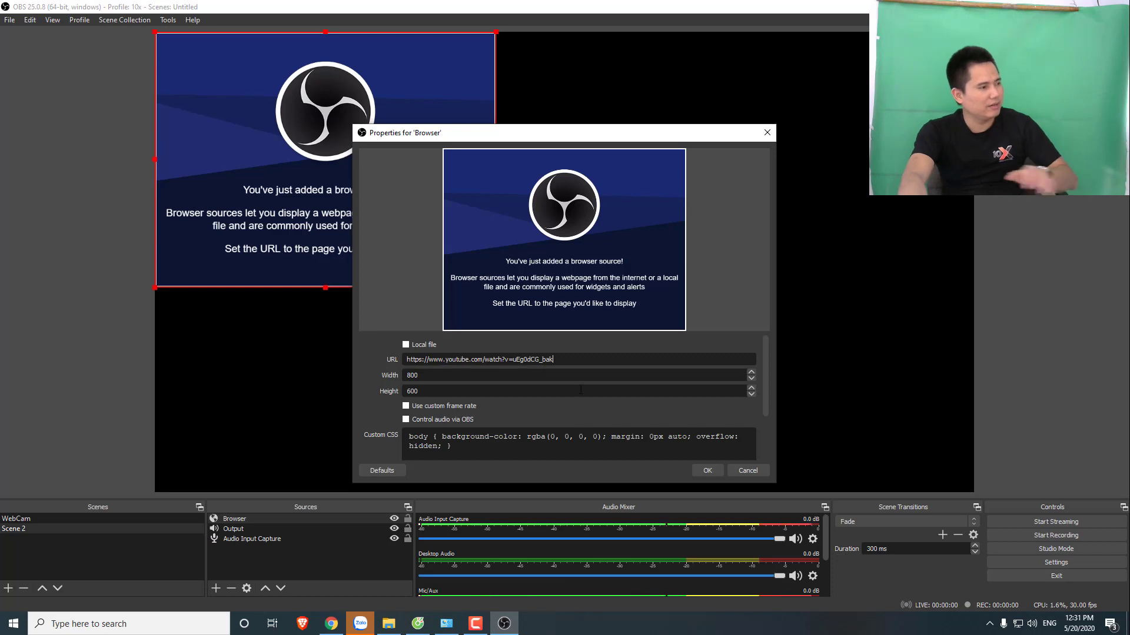
{"action": "left_click", "coordinate": [708, 470]}
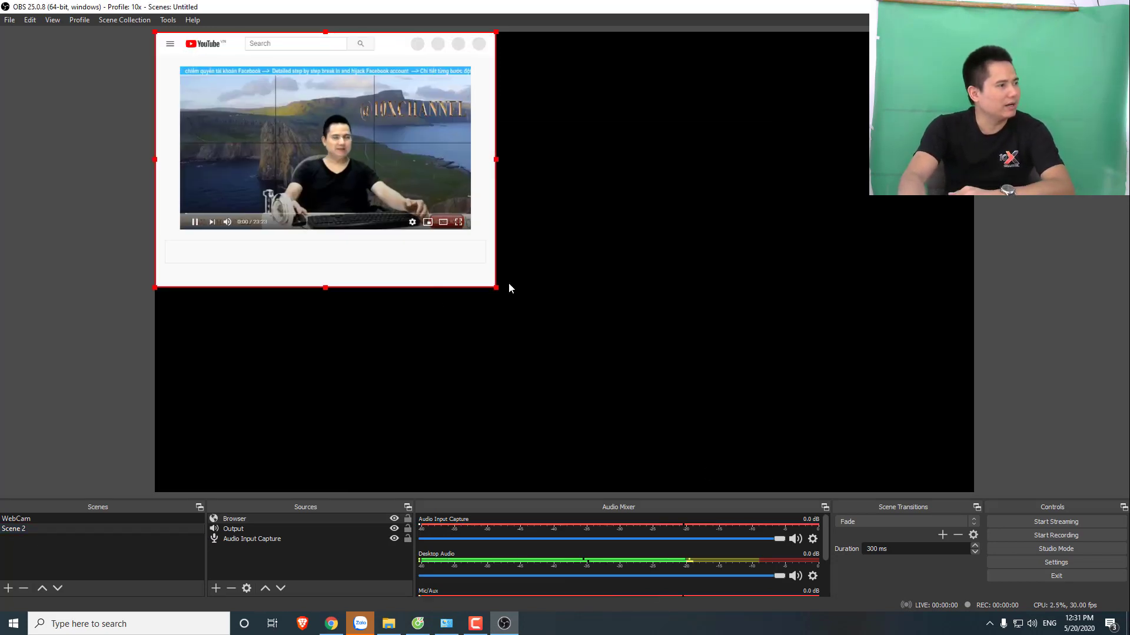
Open the Browser source's properties and check the rescale output resolution in the streaming output settings
{"action": "left_click", "coordinate": [243, 523]}
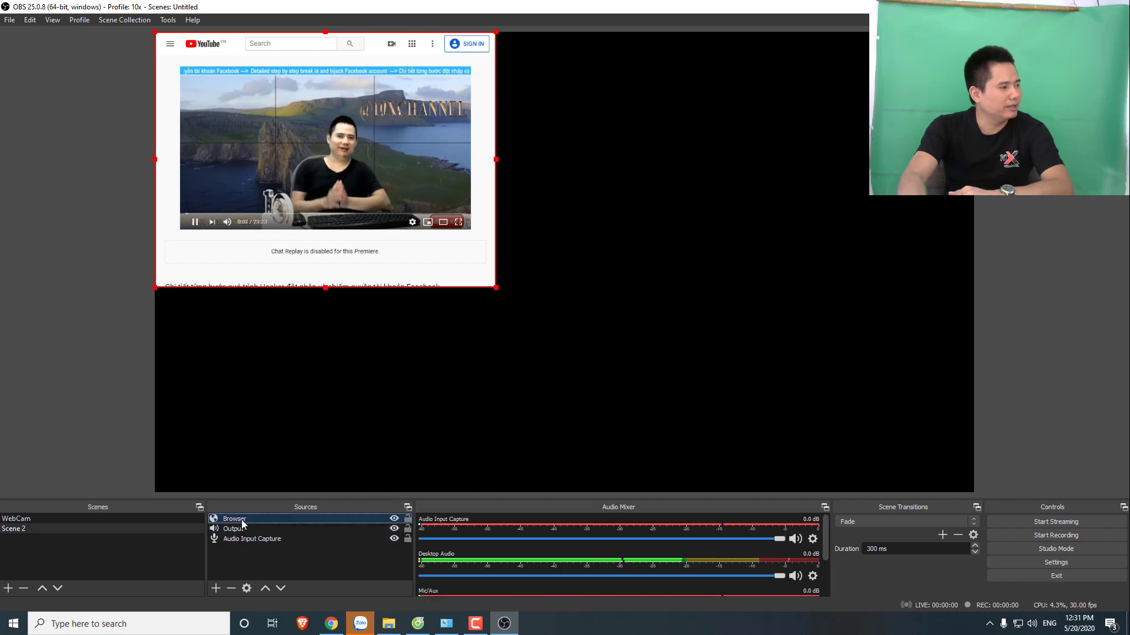
{"action": "double_click", "coordinate": [243, 521]}
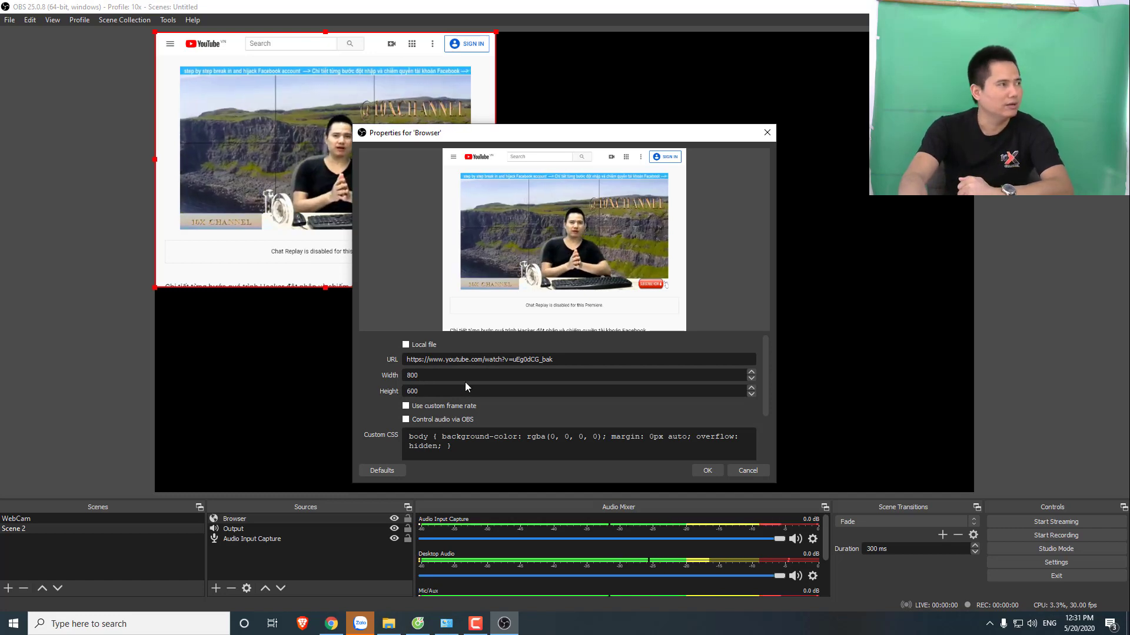
{"action": "left_click", "coordinate": [1043, 560]}
{"action": "left_click", "coordinate": [329, 175]}
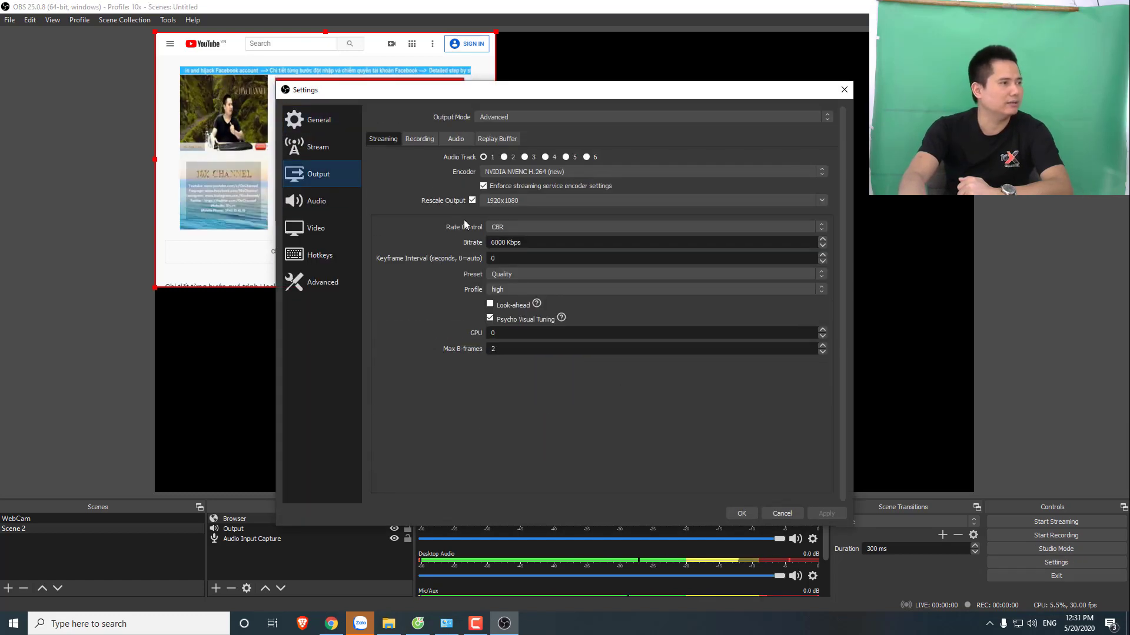
{"action": "left_click_drag", "start_coordinate": [488, 201], "coordinate": [584, 203]}
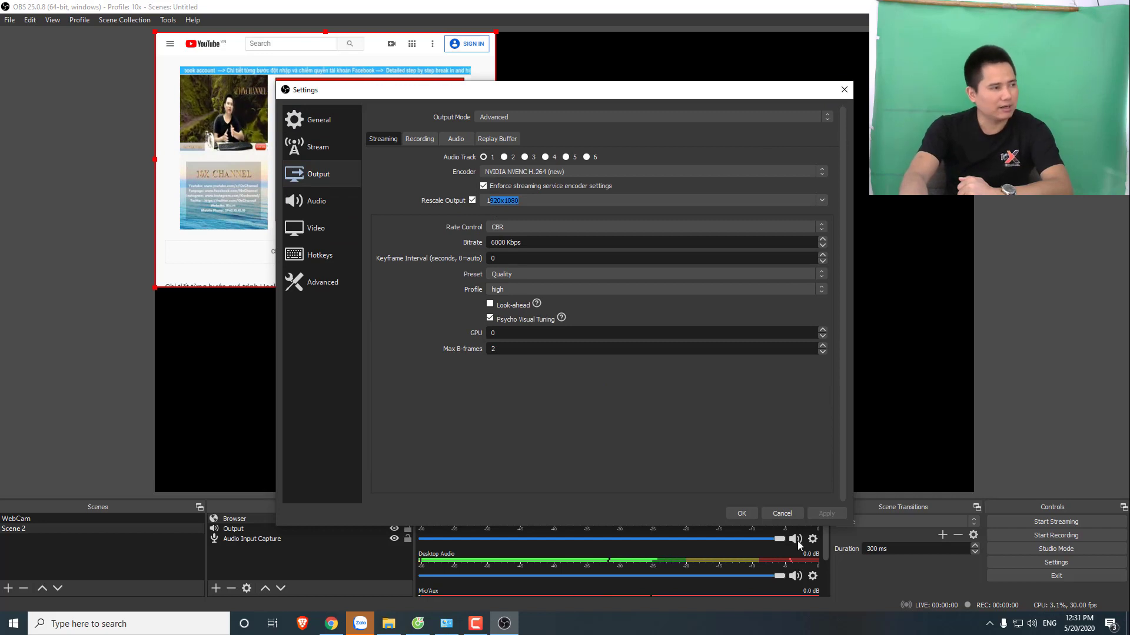
{"action": "left_click", "coordinate": [788, 513]}
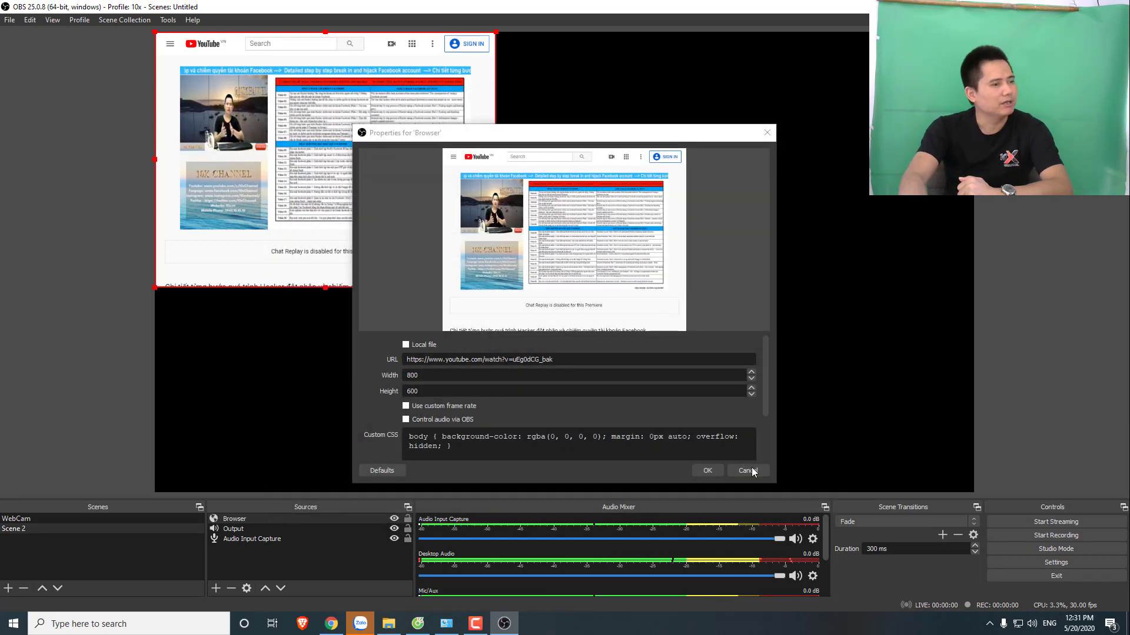
Set the Browser source's width to 1920 and height to 1080 and accept its properties
{"action": "double_click", "coordinate": [429, 377]}
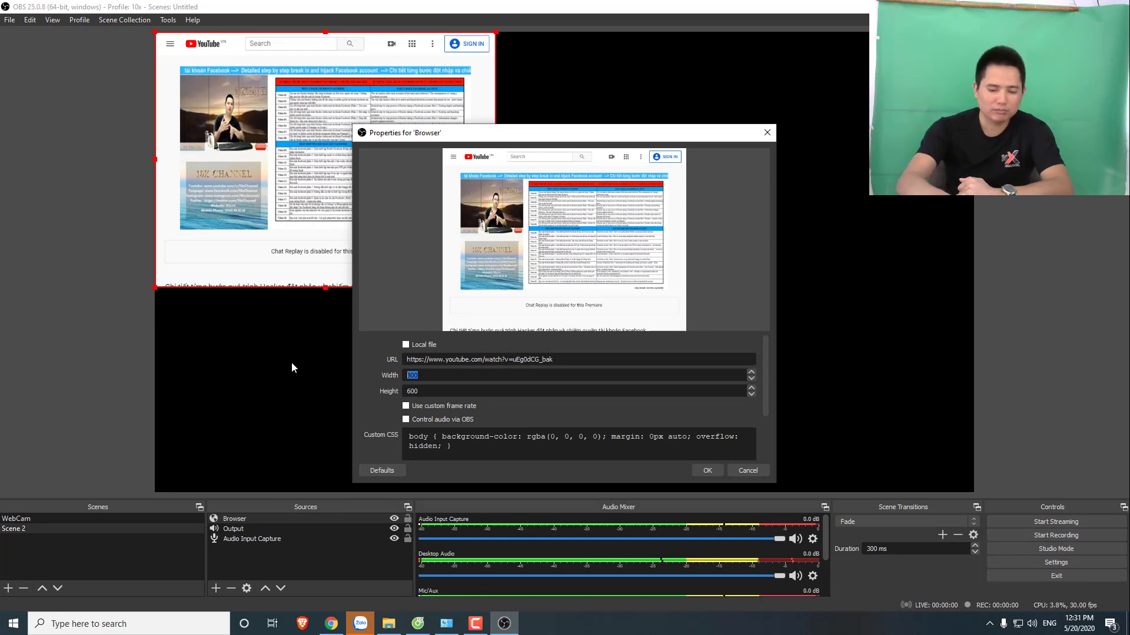
{"action": "type", "text": "1920"}
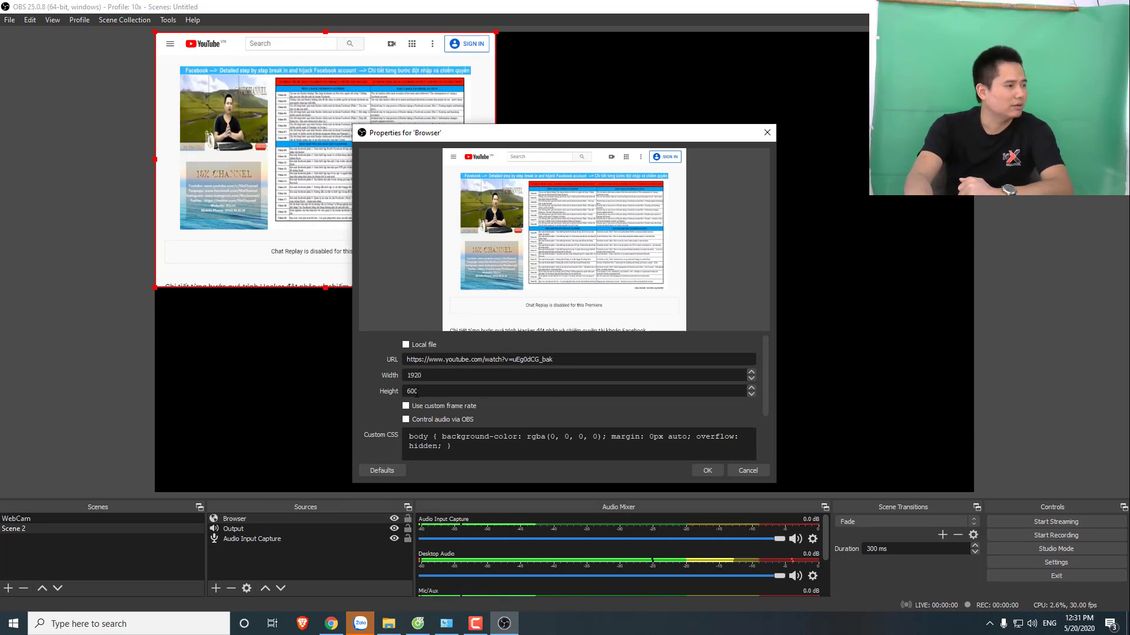
{"action": "key", "text": "Tab"}
{"action": "type", "text": "1080"}
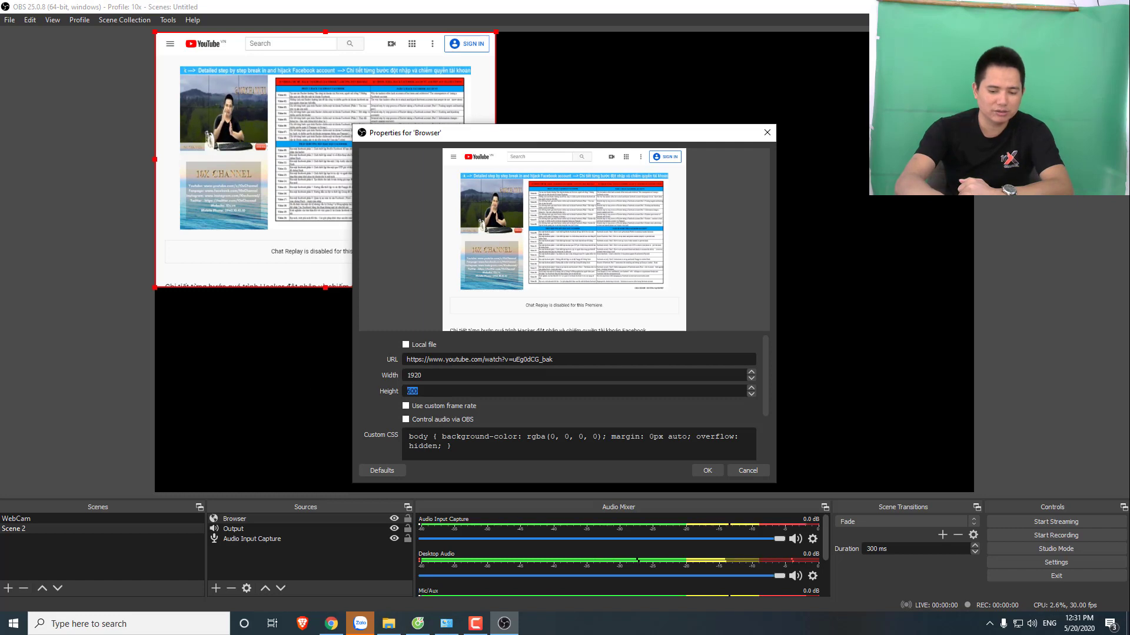
{"action": "left_click", "coordinate": [705, 471]}
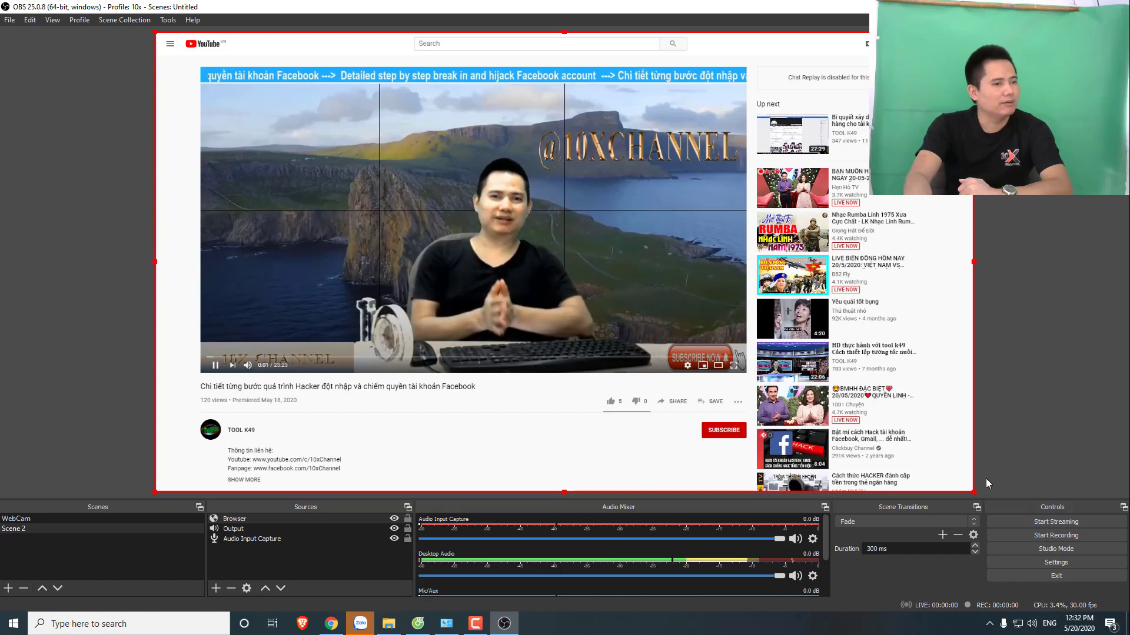
Scale the Browser source down proportionally on the canvas and enlarge it back to fill the whole canvas
{"action": "left_click_drag", "start_coordinate": [973, 491], "coordinate": [923, 464]}
{"action": "left_click_drag", "start_coordinate": [778, 429], "coordinate": [807, 460]}
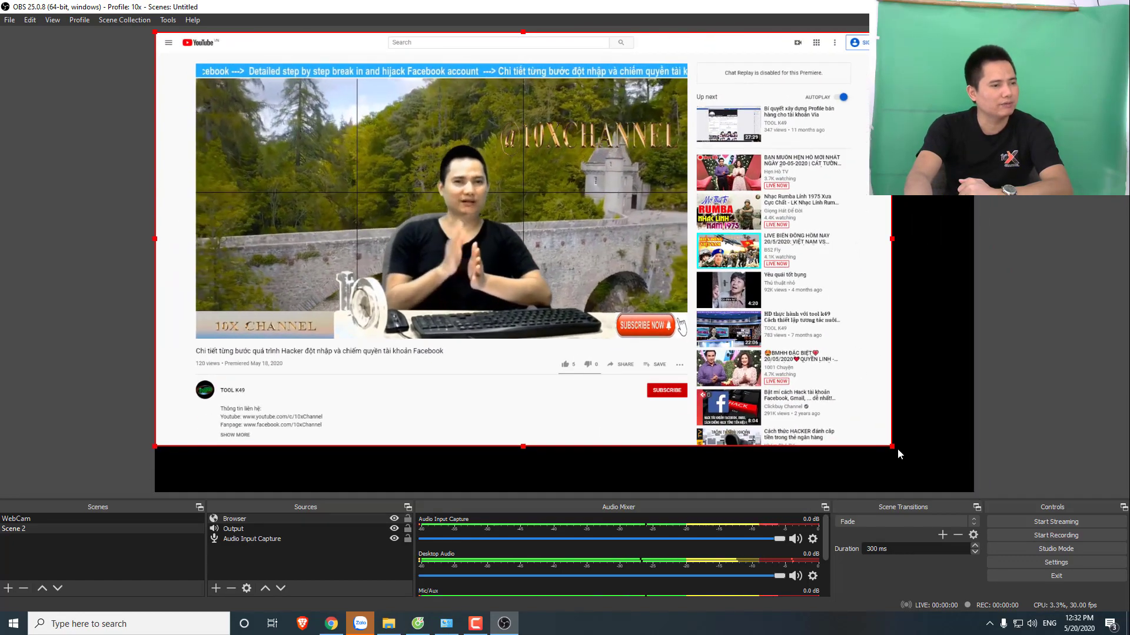
{"action": "left_click_drag", "start_coordinate": [895, 447], "coordinate": [964, 492]}
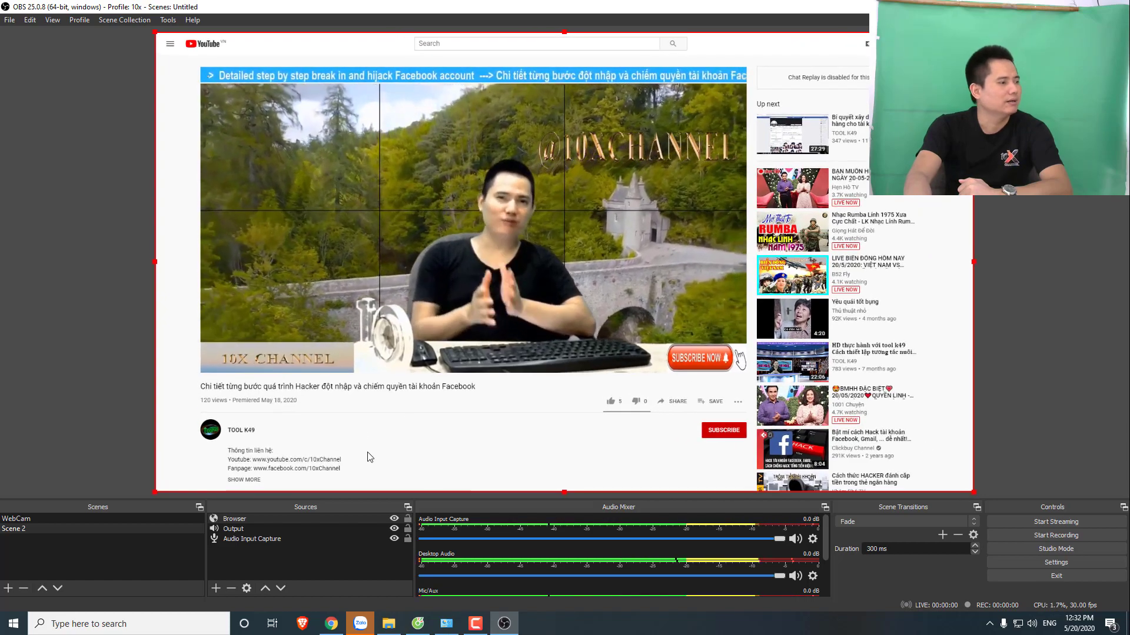
Remove the Browser source from Scene 2
{"action": "left_click", "coordinate": [418, 624]}
{"action": "left_click", "coordinate": [418, 627]}
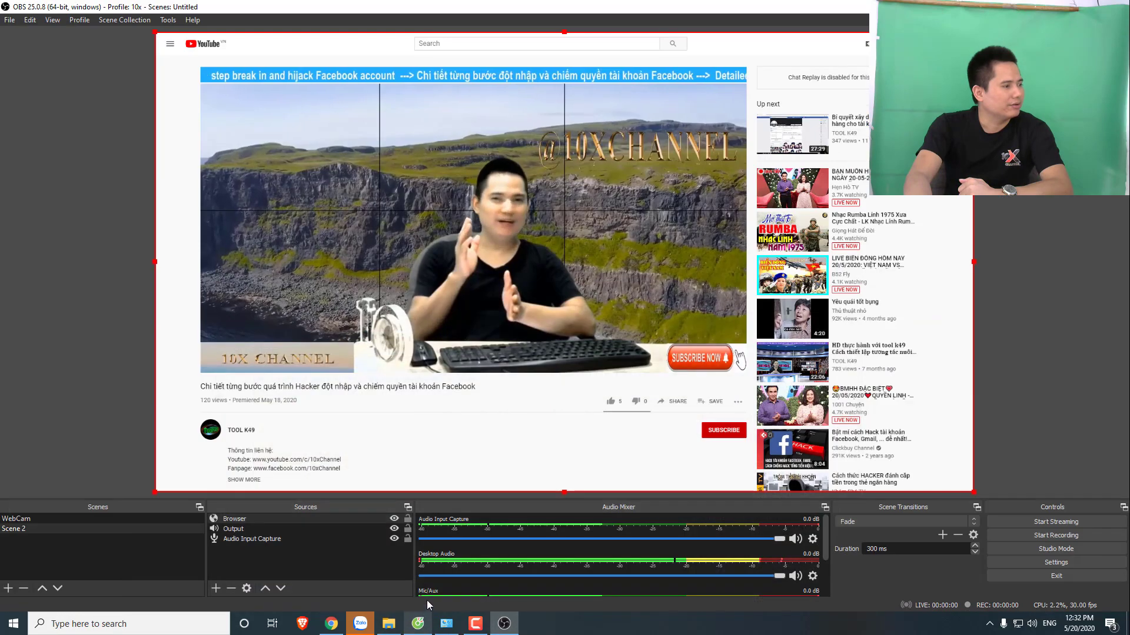
{"action": "right_click", "coordinate": [247, 518]}
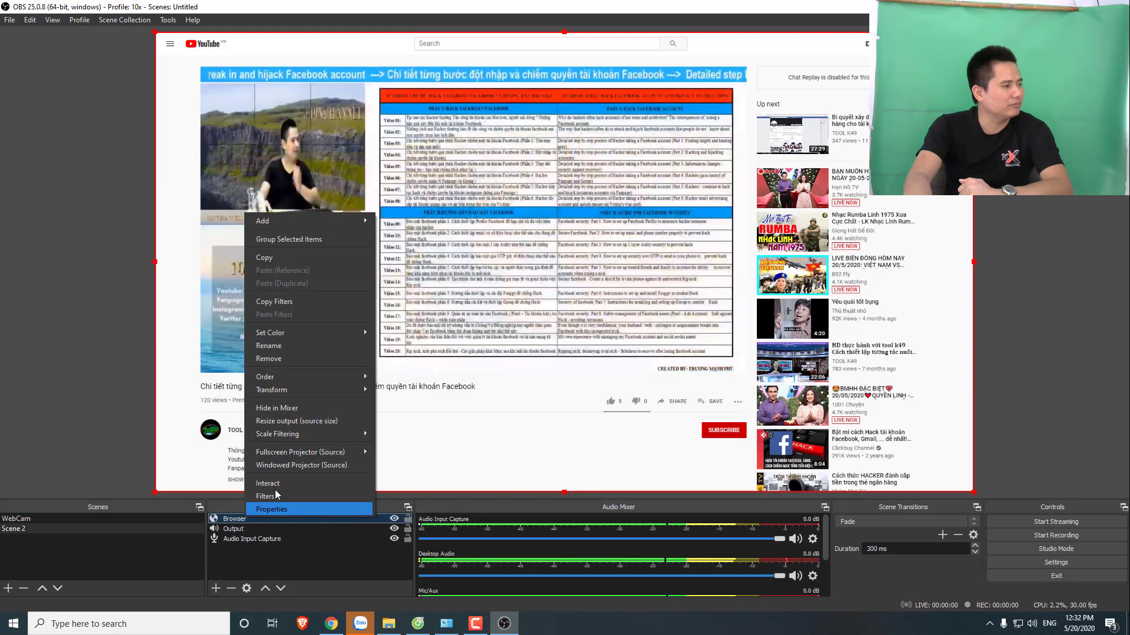
{"action": "left_click", "coordinate": [273, 359]}
{"action": "left_click", "coordinate": [605, 320]}
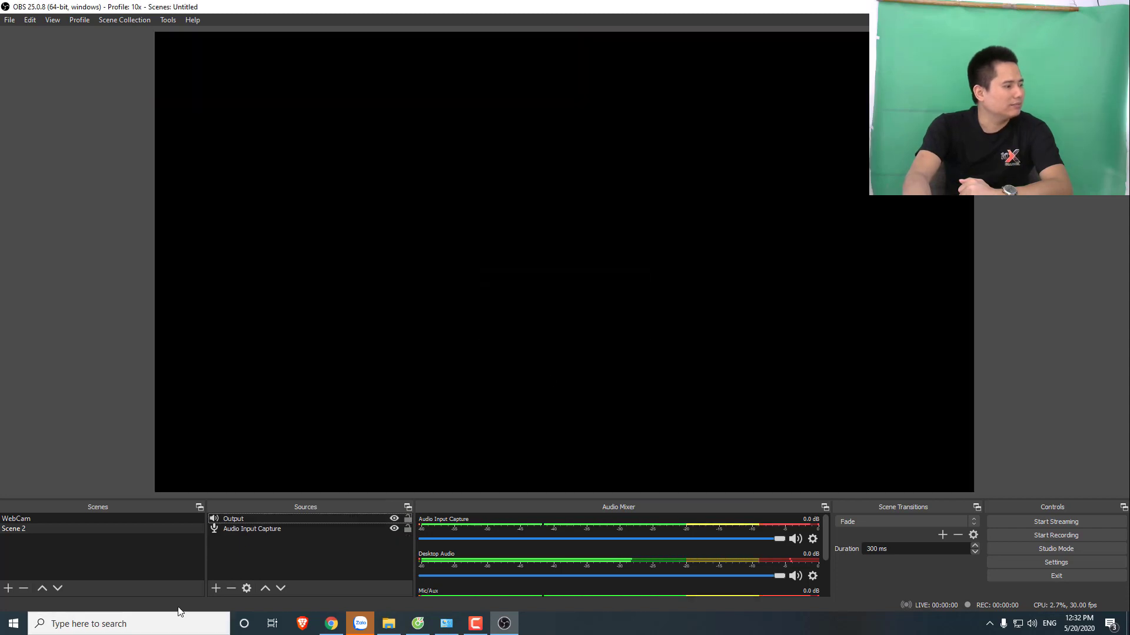
Add a Color Source to Scene 2, keeping the white color #ffffffff and the 1920 by 1080 size
{"action": "left_click", "coordinate": [216, 587]}
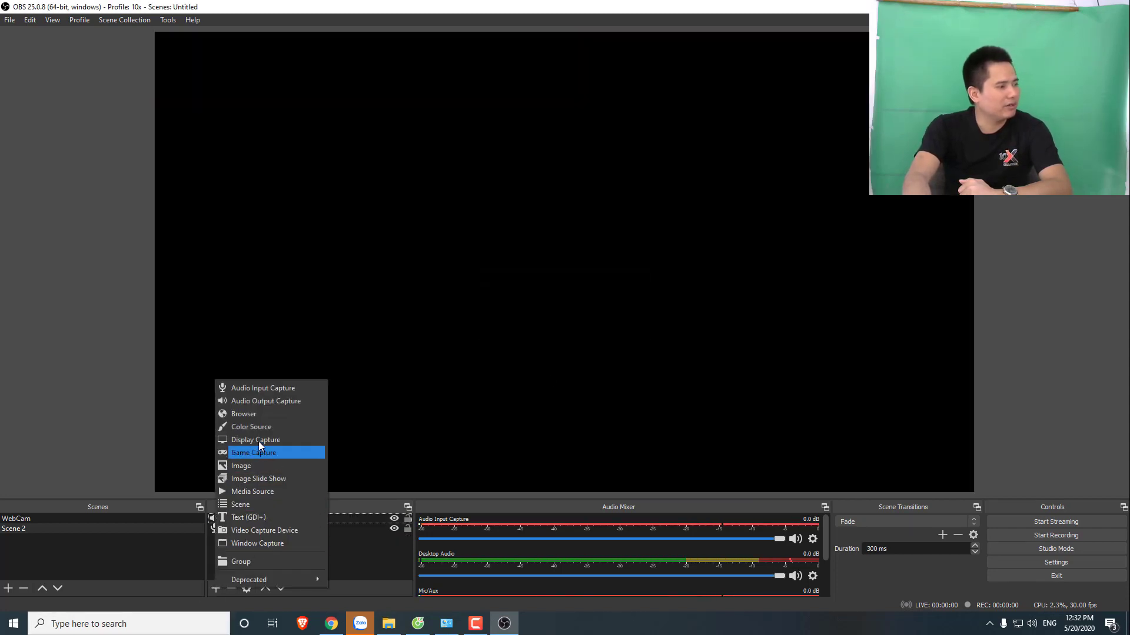
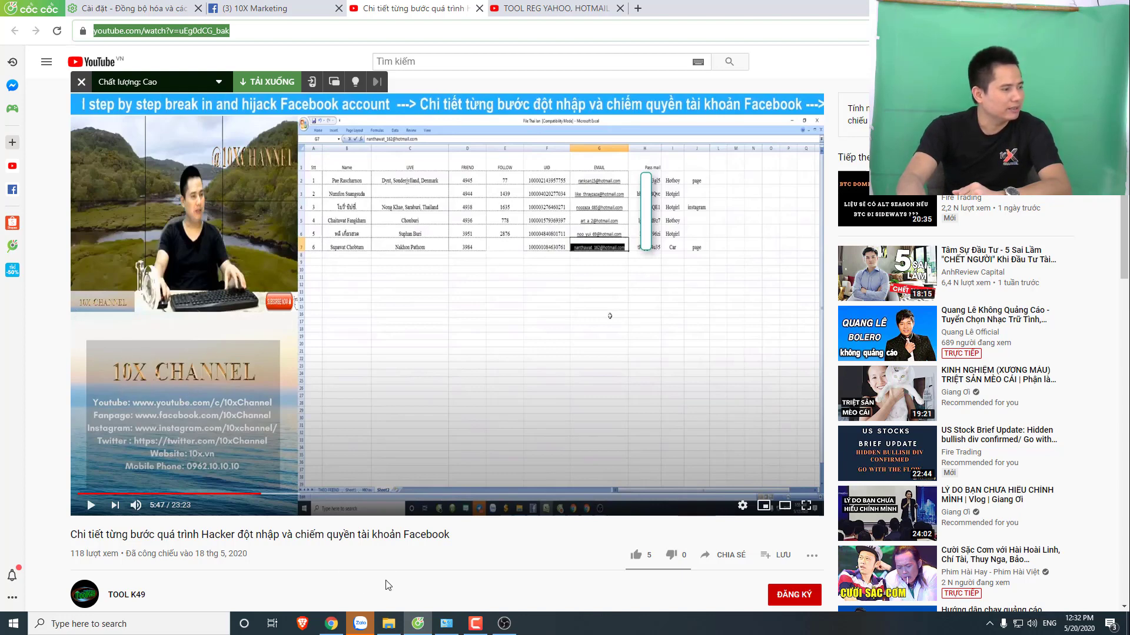
{"action": "left_click", "coordinate": [503, 623]}
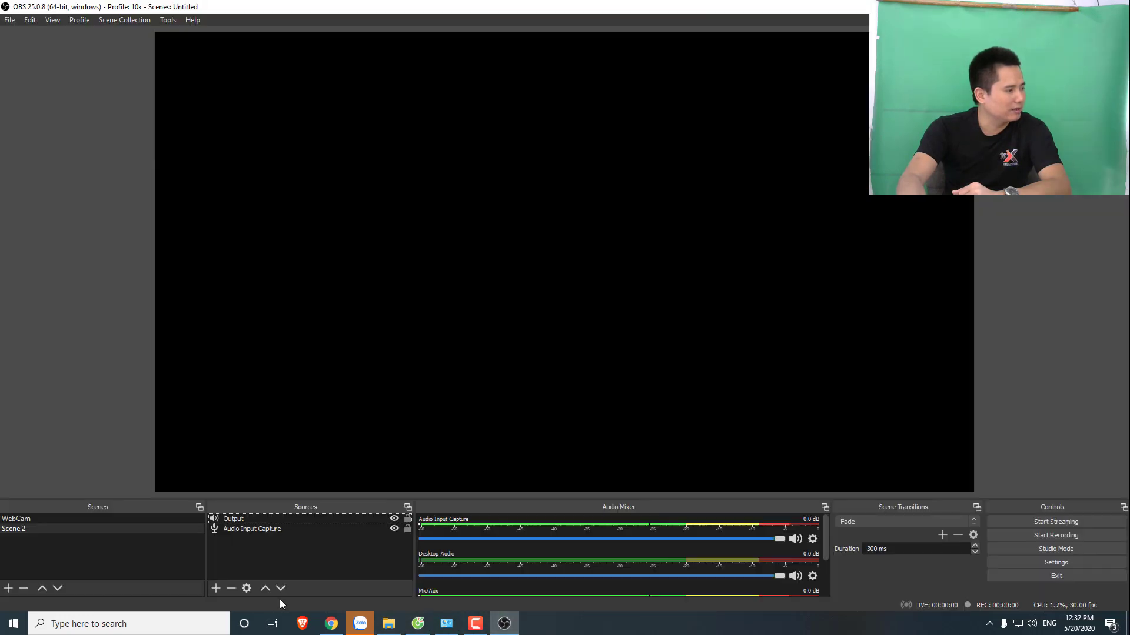
{"action": "left_click", "coordinate": [216, 588]}
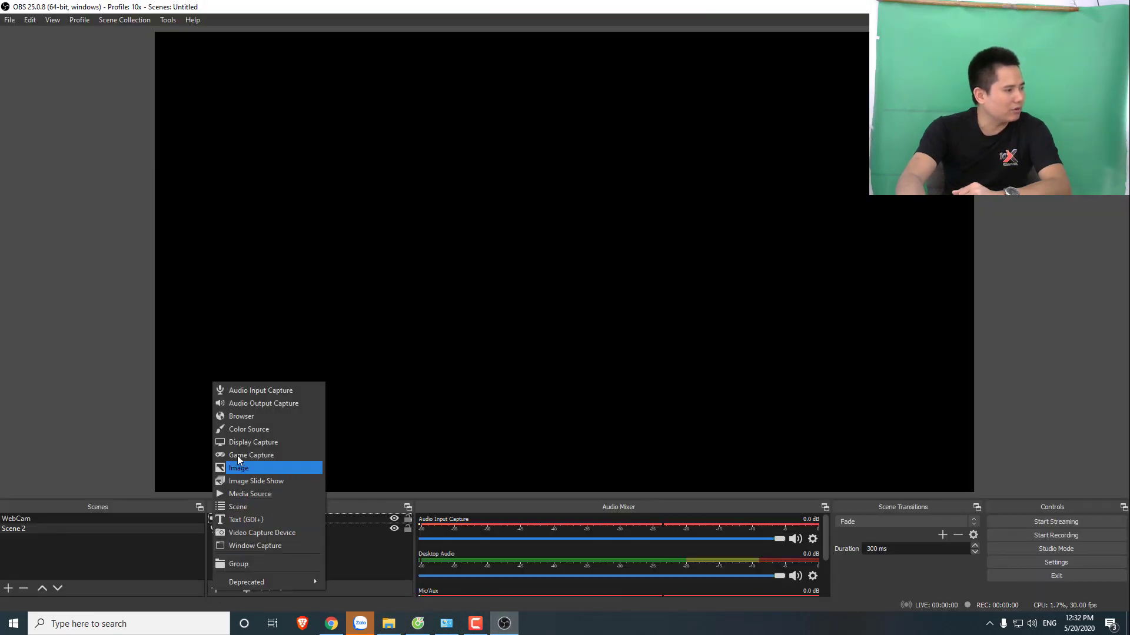
{"action": "left_click", "coordinate": [247, 429]}
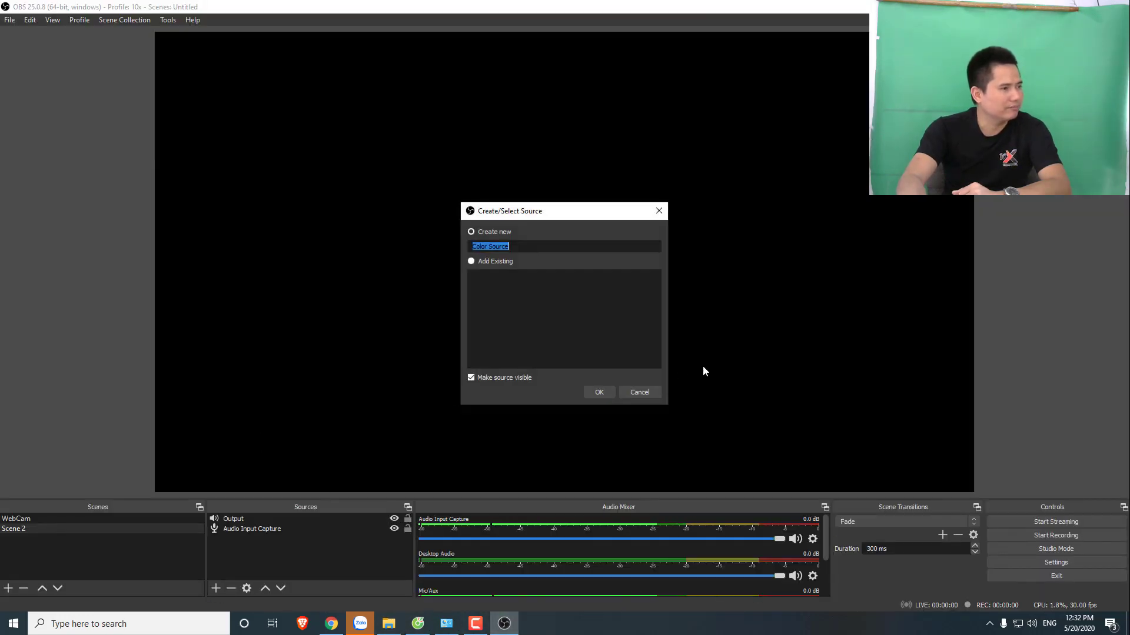
{"action": "left_click", "coordinate": [600, 391]}
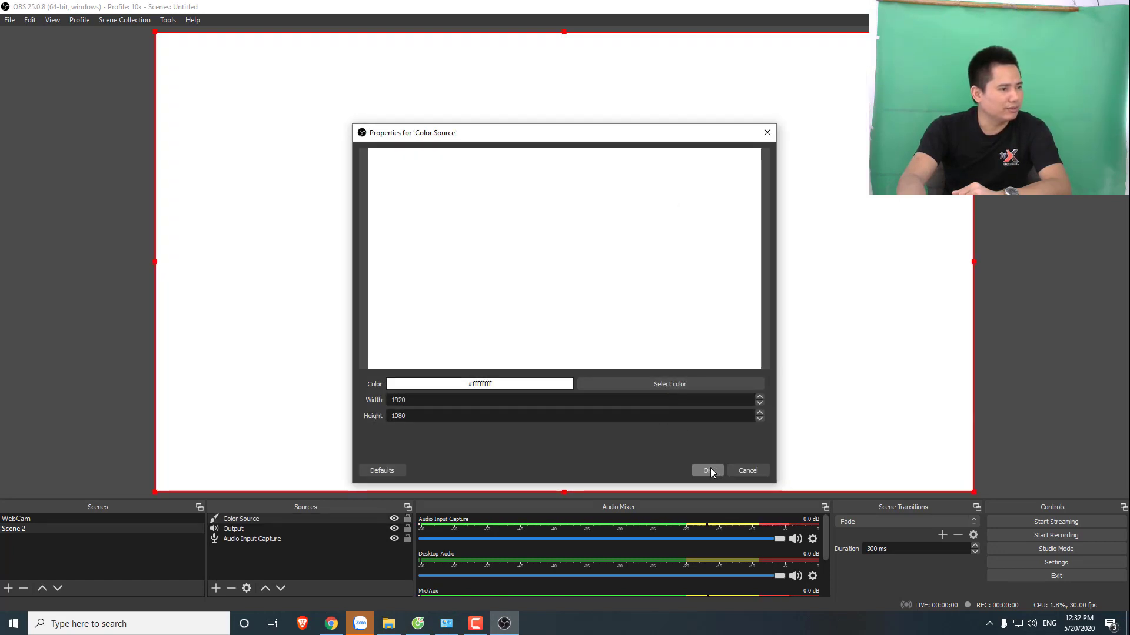
{"action": "left_click", "coordinate": [670, 386]}
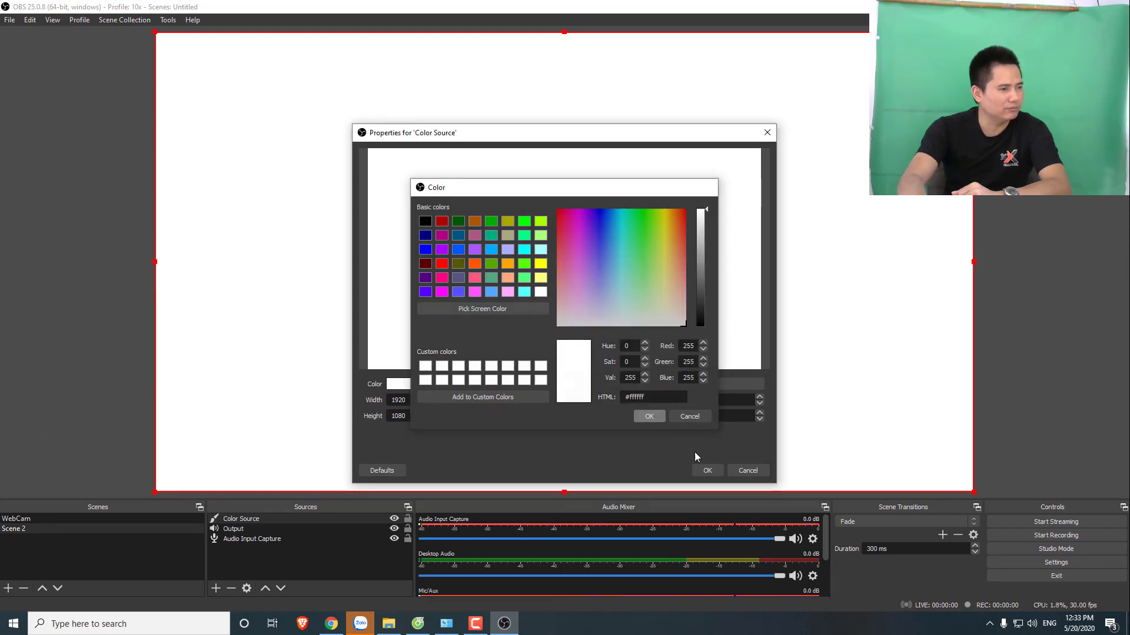
{"action": "key", "text": "Escape"}
{"action": "left_click", "coordinate": [704, 469]}
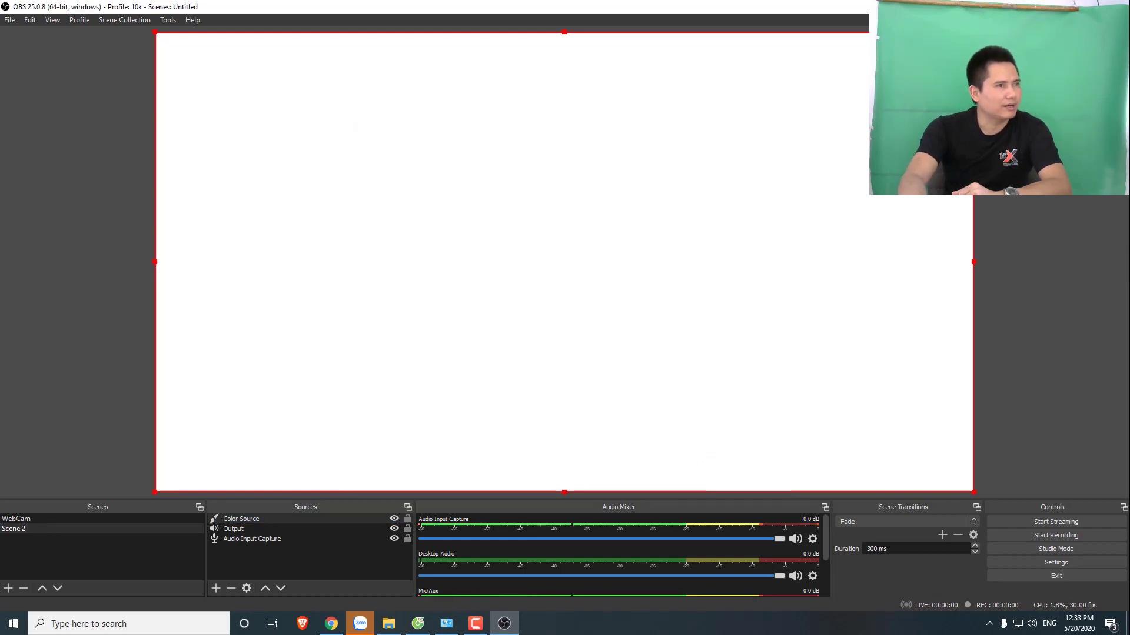
Shrink the Color Source to a small rectangle in the canvas's upper-left area, consulting the YouTube video at 0:06 in the Cốc Cốc browser
{"action": "left_click_drag", "start_coordinate": [298, 33], "coordinate": [171, 285]}
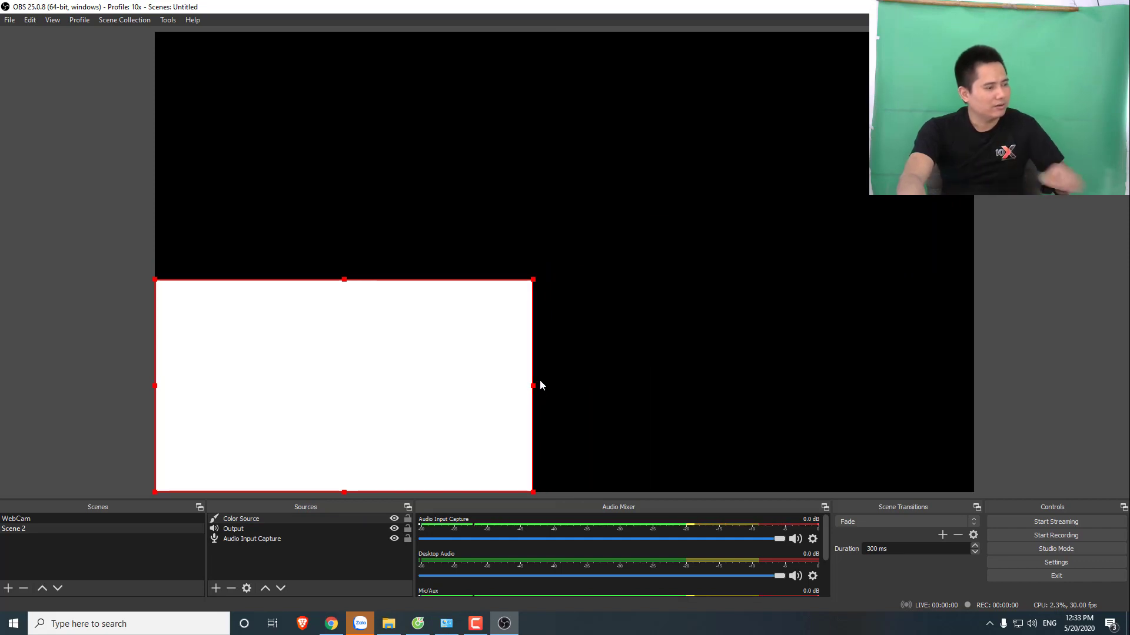
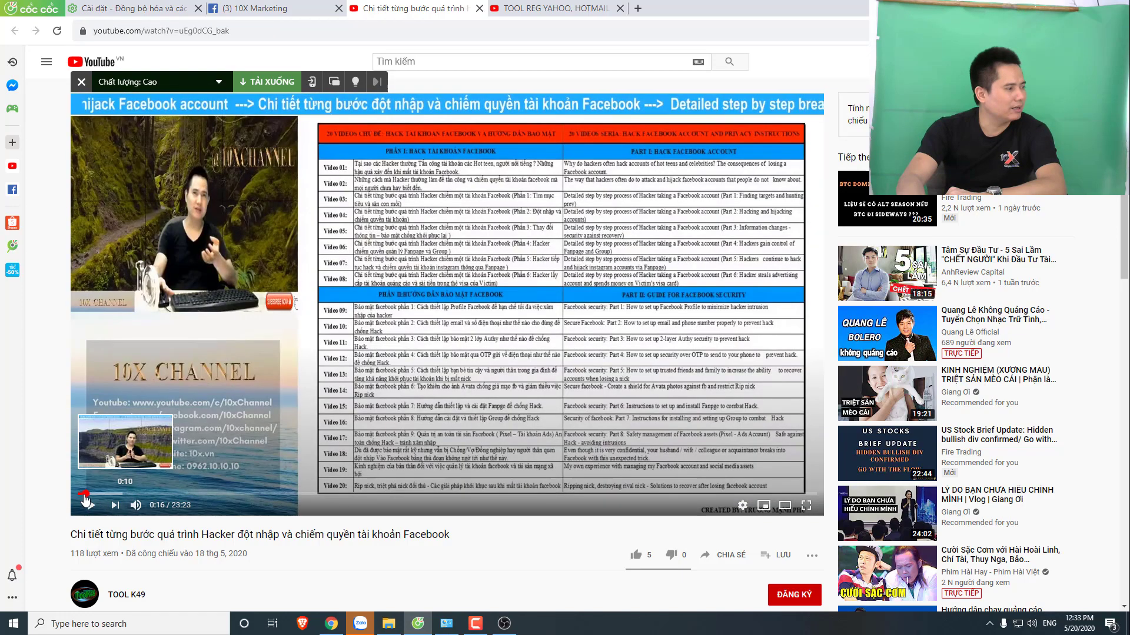
{"action": "left_click", "coordinate": [83, 494]}
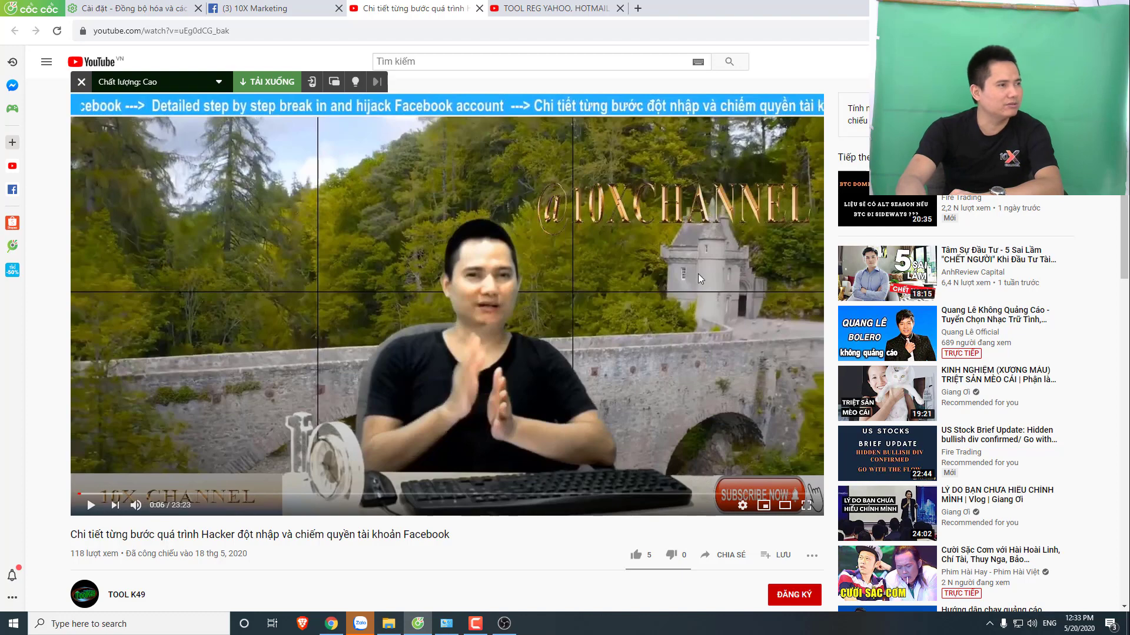
{"action": "left_click", "coordinate": [504, 623]}
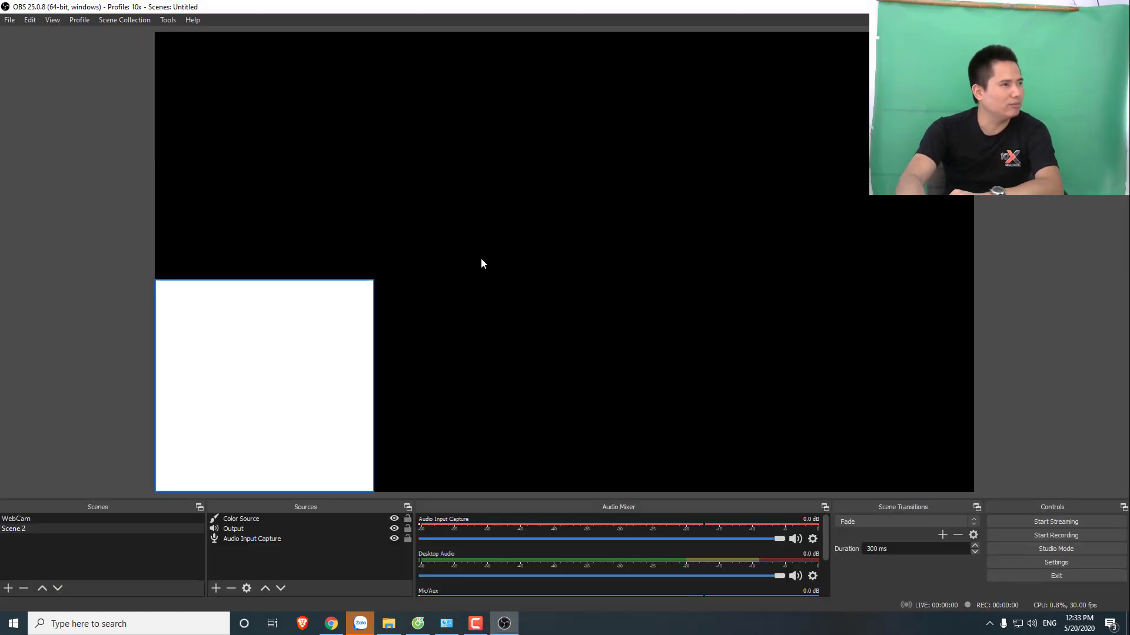
{"action": "left_click_drag", "start_coordinate": [232, 394], "coordinate": [236, 143]}
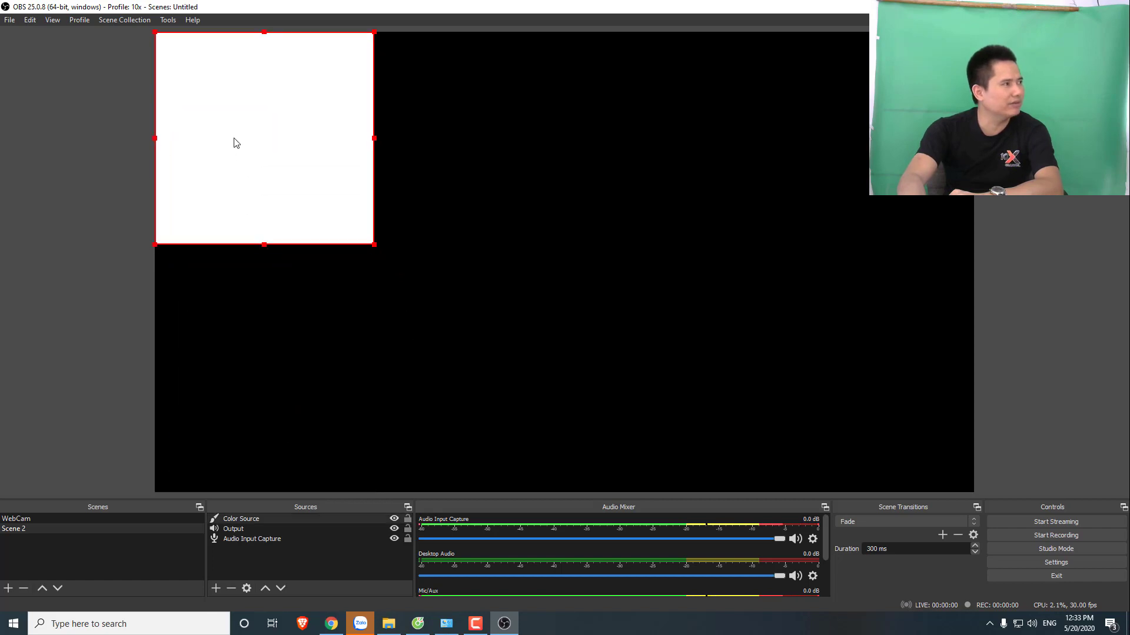
{"action": "left_click_drag", "start_coordinate": [375, 246], "coordinate": [194, 42]}
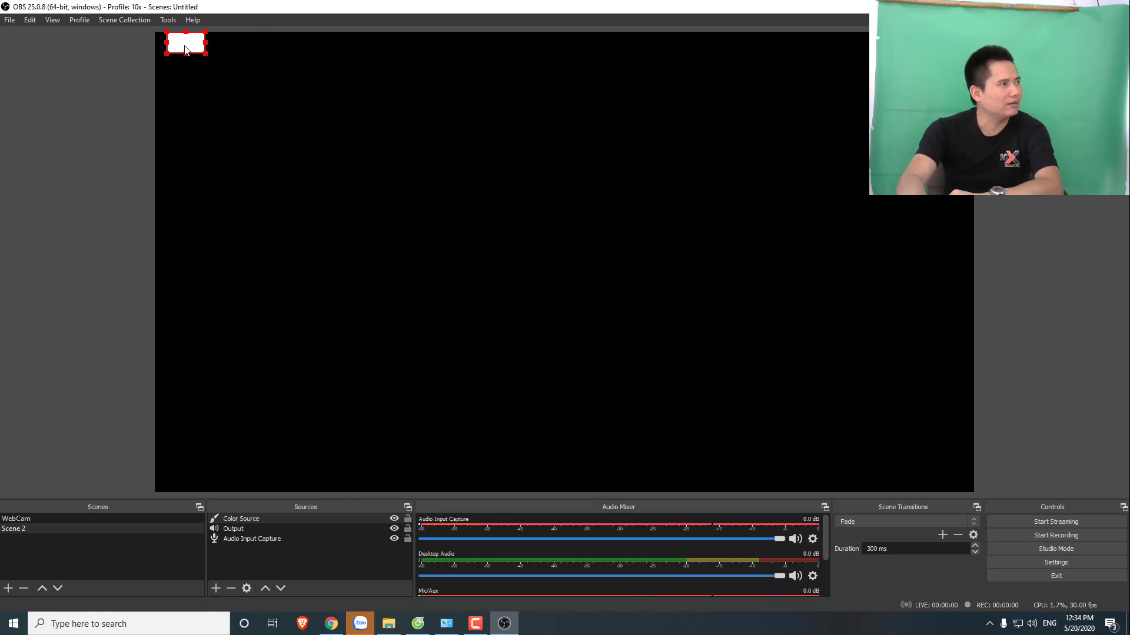
{"action": "left_click_drag", "start_coordinate": [186, 50], "coordinate": [269, 115]}
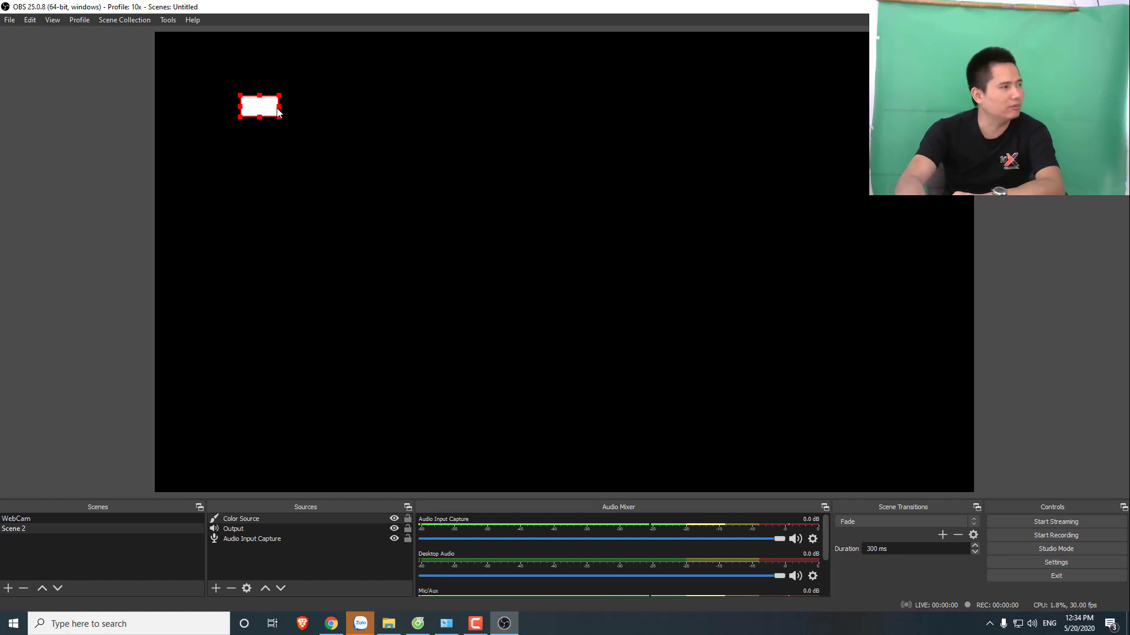
Remove the Color Source from Scene 2
{"action": "key", "text": "Delete"}
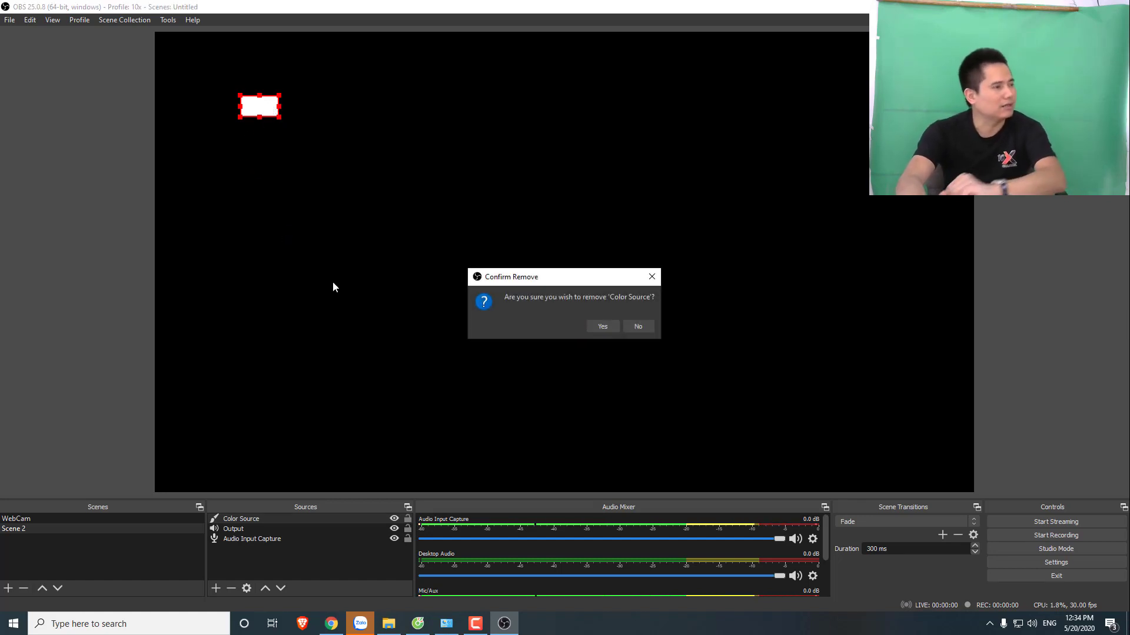
{"action": "left_click", "coordinate": [602, 327]}
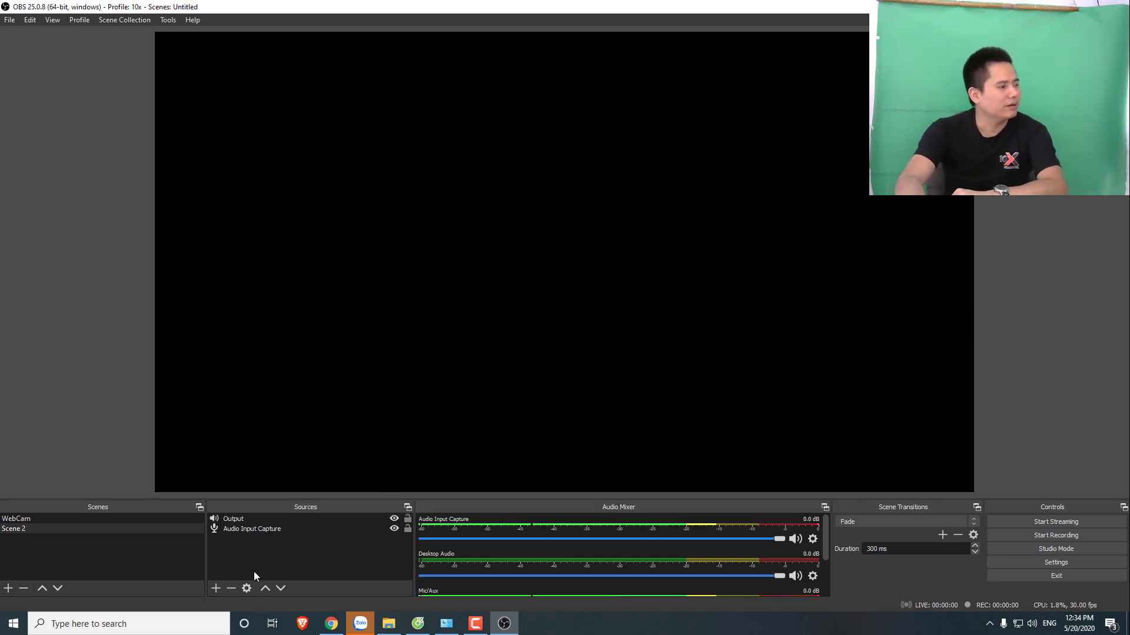
Add a Display Capture source for Display 1 to Scene 2 and briefly bring a File Explorer window onto the captured display
{"action": "left_click", "coordinate": [217, 588]}
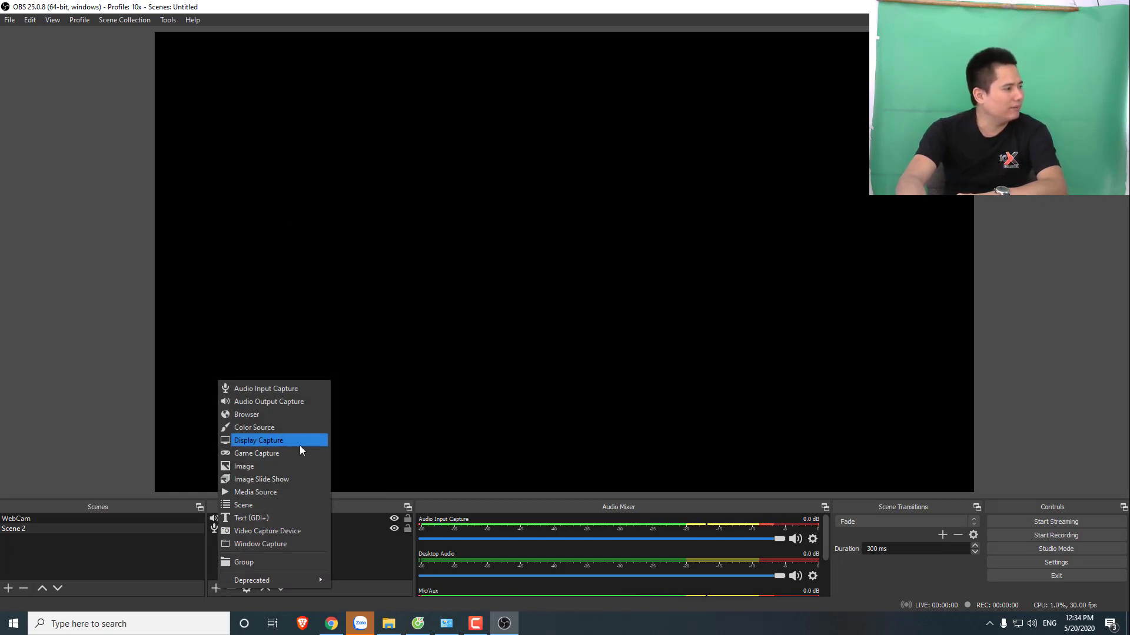
{"action": "left_click", "coordinate": [267, 443]}
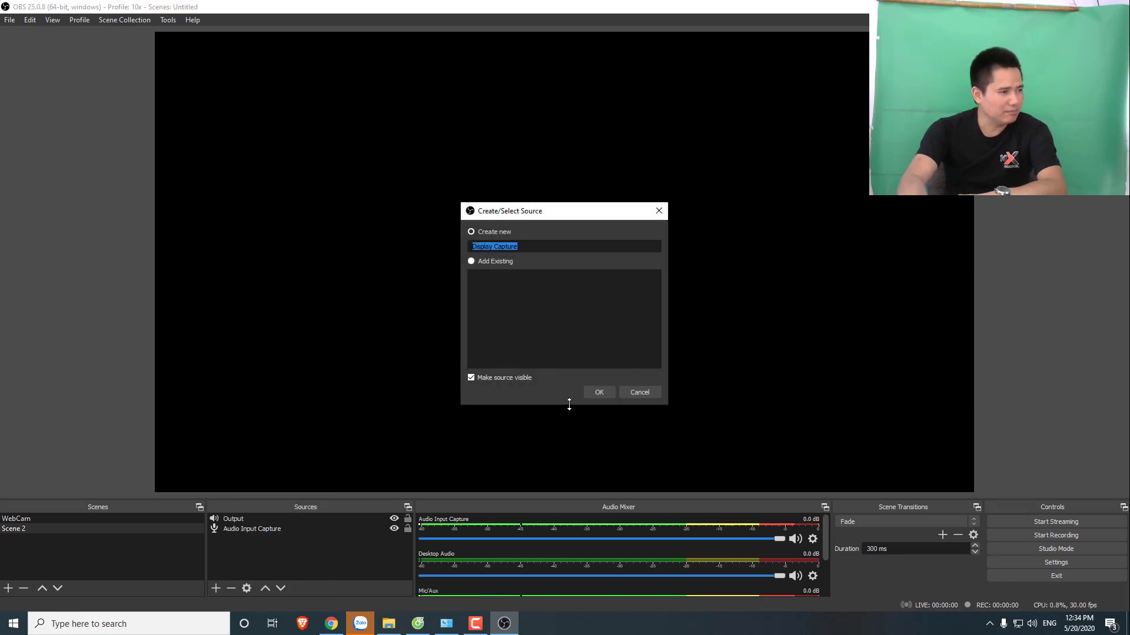
{"action": "left_click", "coordinate": [599, 392]}
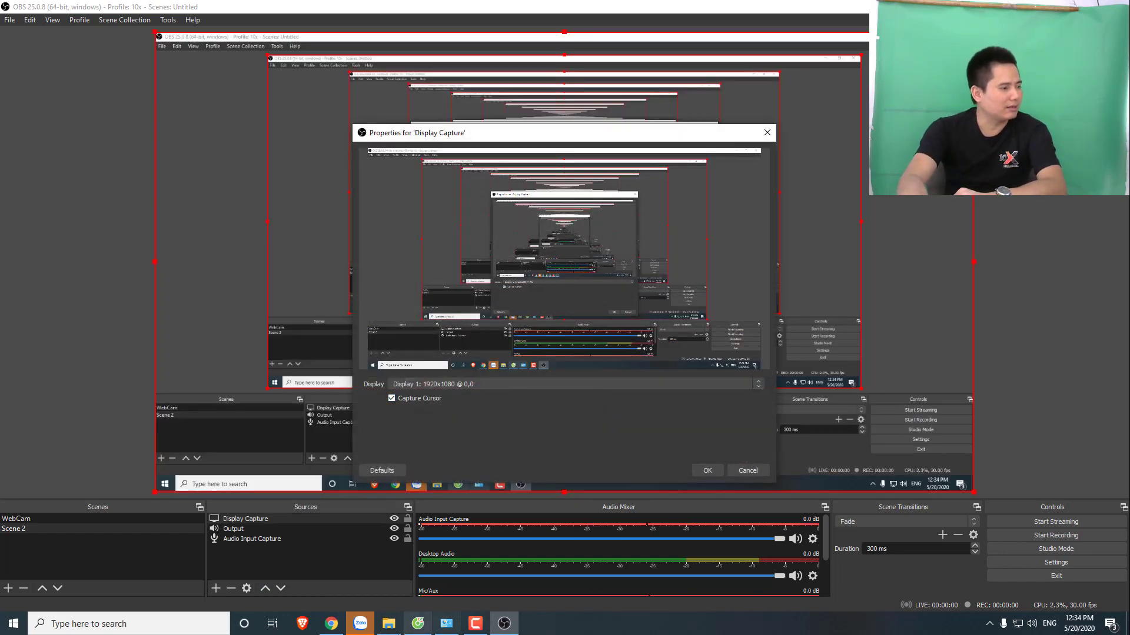
{"action": "left_click", "coordinate": [389, 624]}
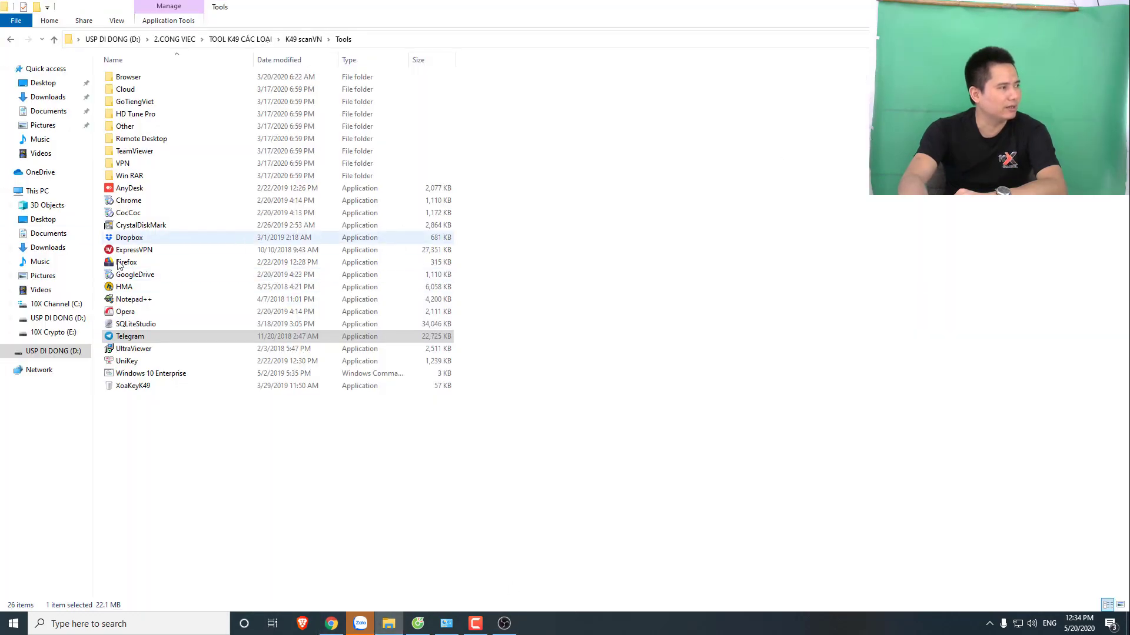
{"action": "left_click", "coordinate": [504, 624]}
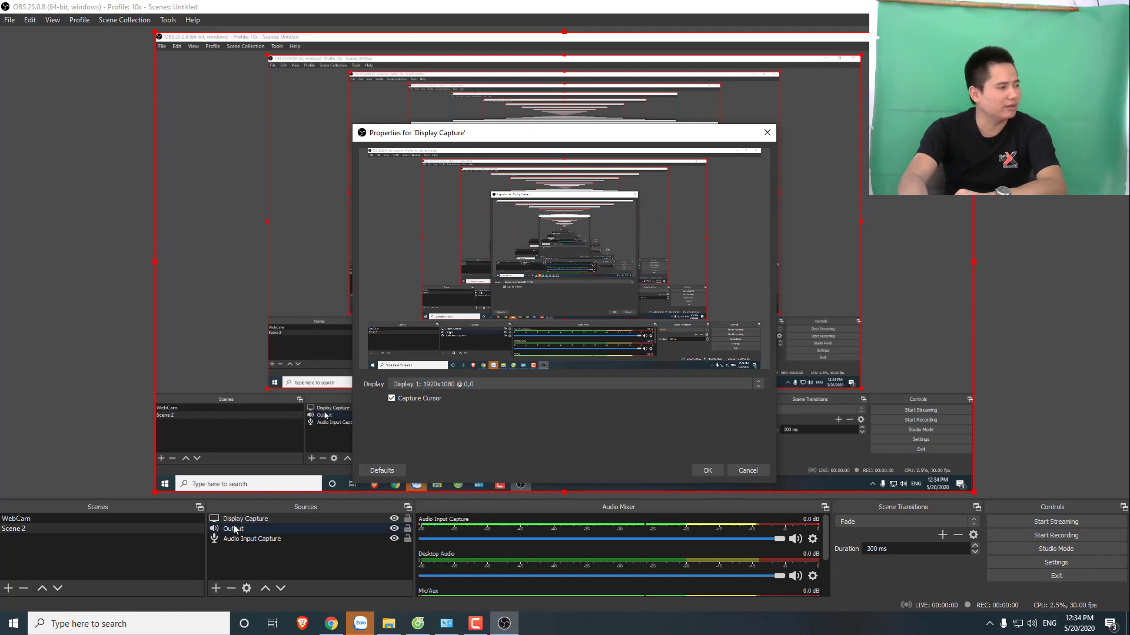
Toggle the visibility of the Display Capture source and leave it hidden
{"action": "left_click", "coordinate": [395, 520]}
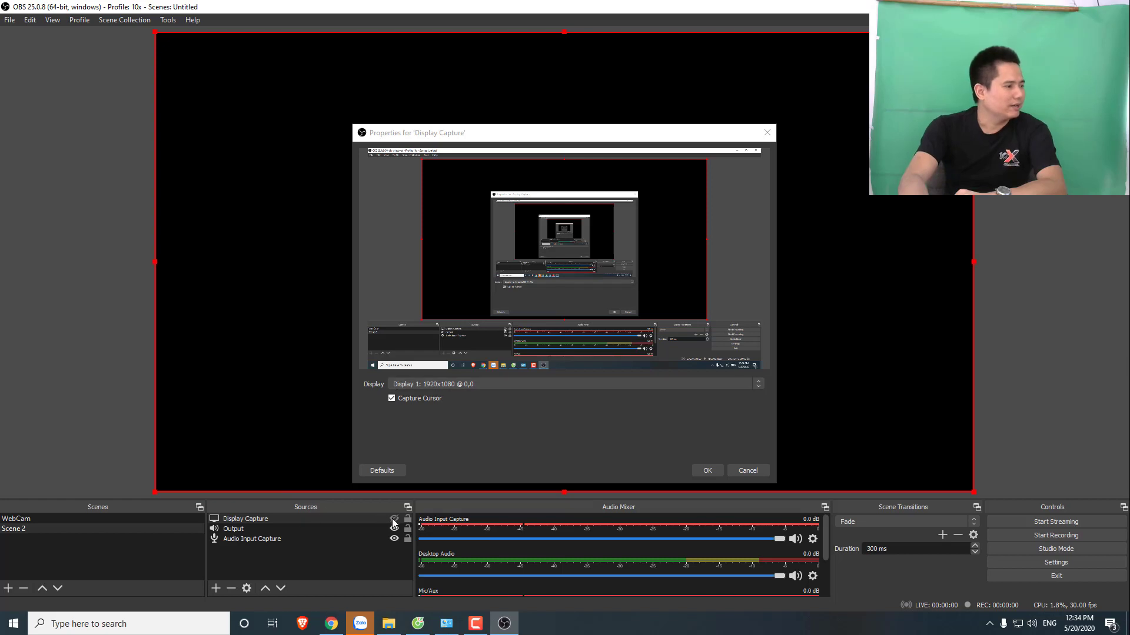
{"action": "left_click", "coordinate": [393, 520]}
{"action": "left_click", "coordinate": [393, 520]}
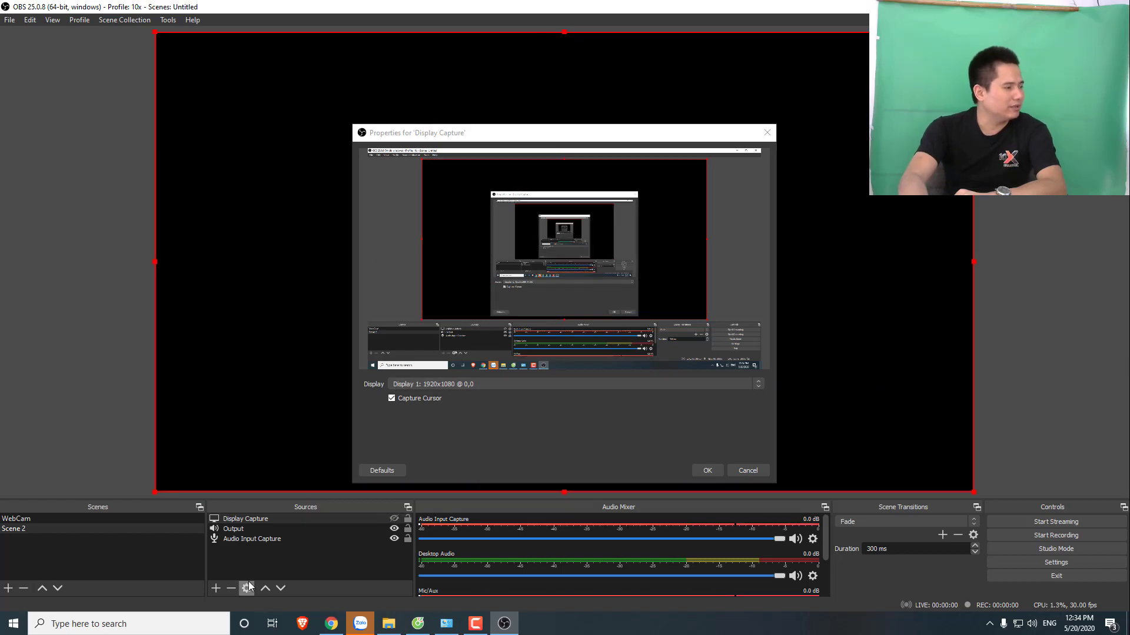
Try adding an Image source to Scene 2, consulting the YouTube video at 5:22 in the Cốc Cốc browser as an example
{"action": "left_click", "coordinate": [216, 588]}
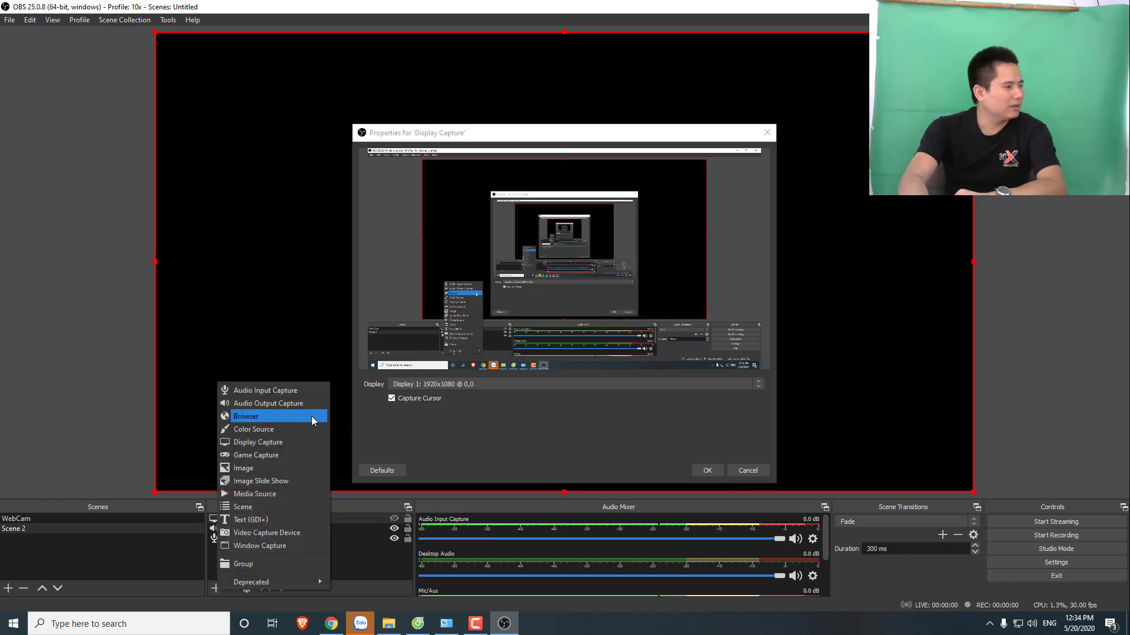
{"action": "left_click", "coordinate": [244, 469]}
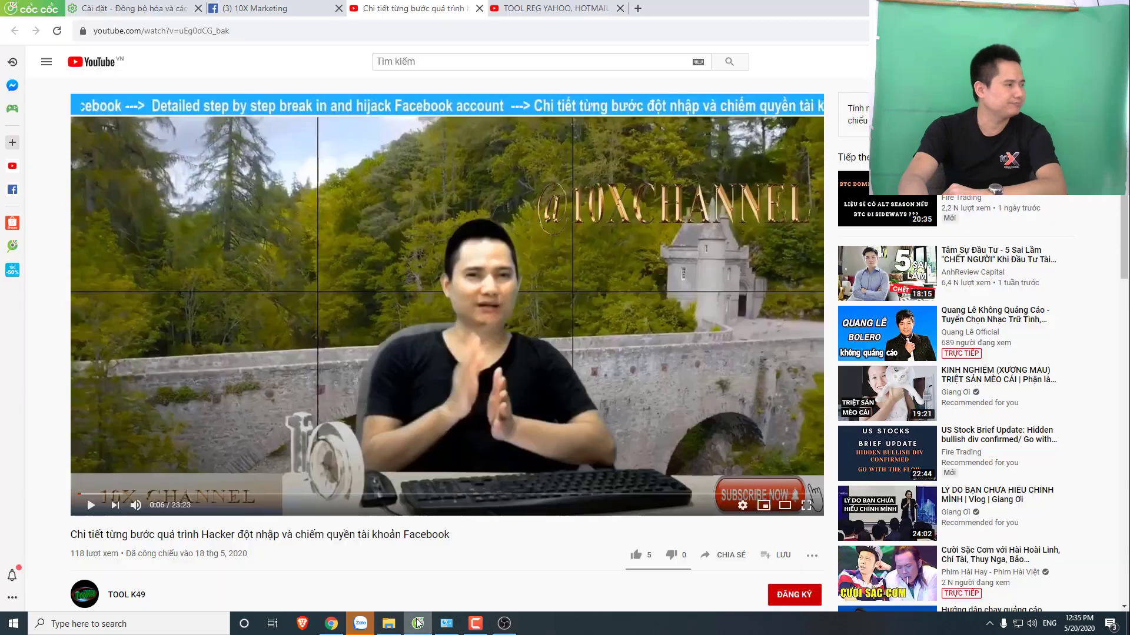
{"action": "left_click", "coordinate": [418, 623]}
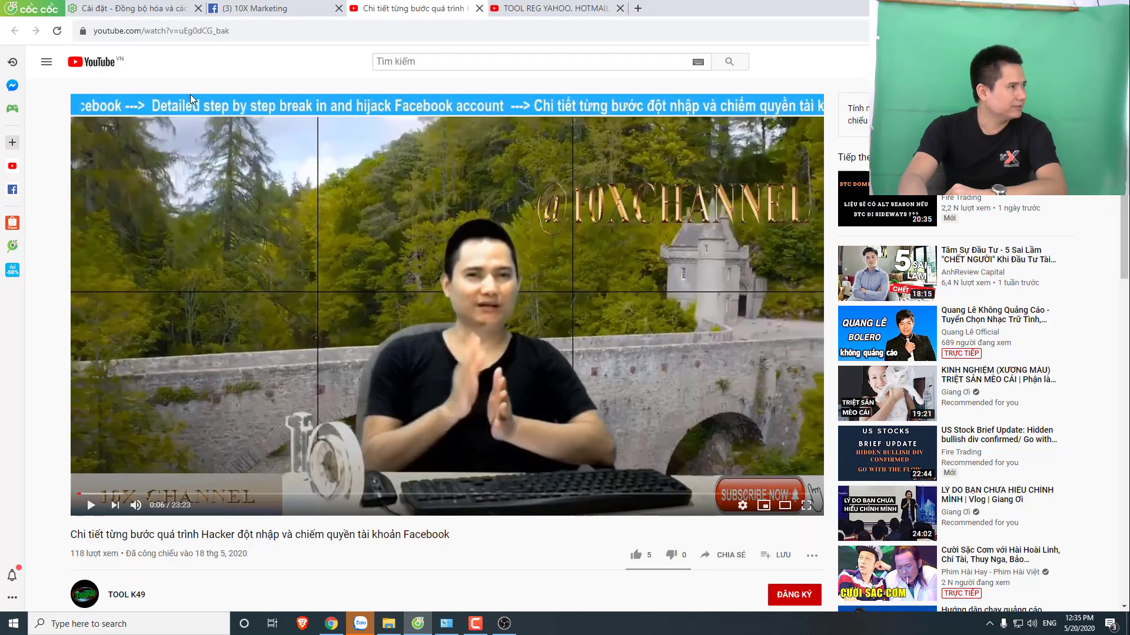
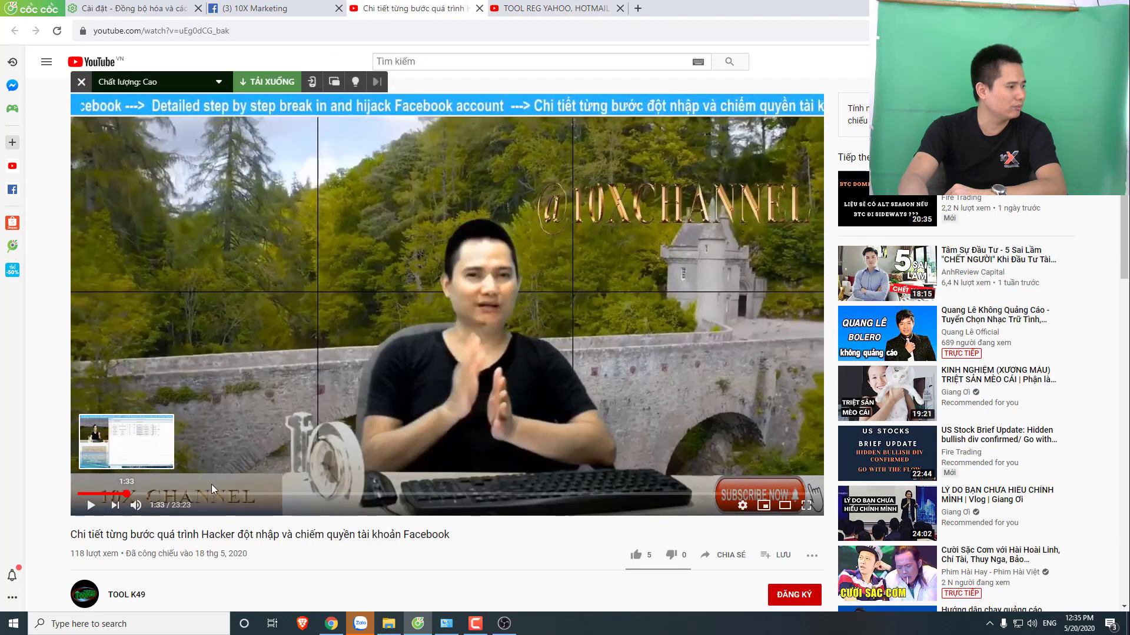
{"action": "left_click", "coordinate": [243, 492]}
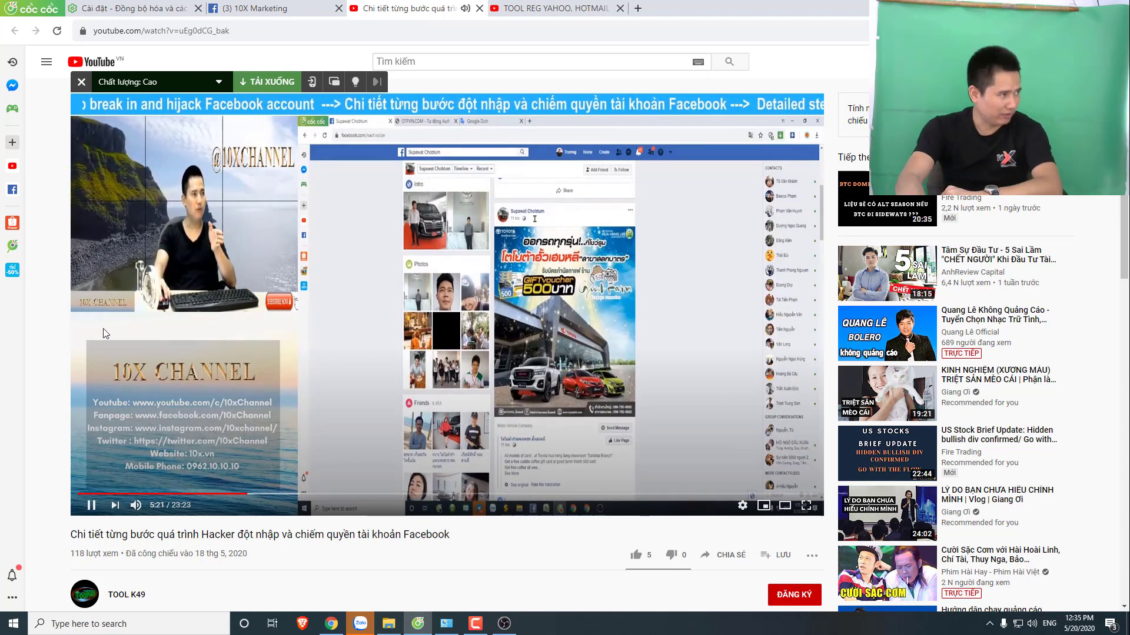
{"action": "left_click", "coordinate": [150, 186]}
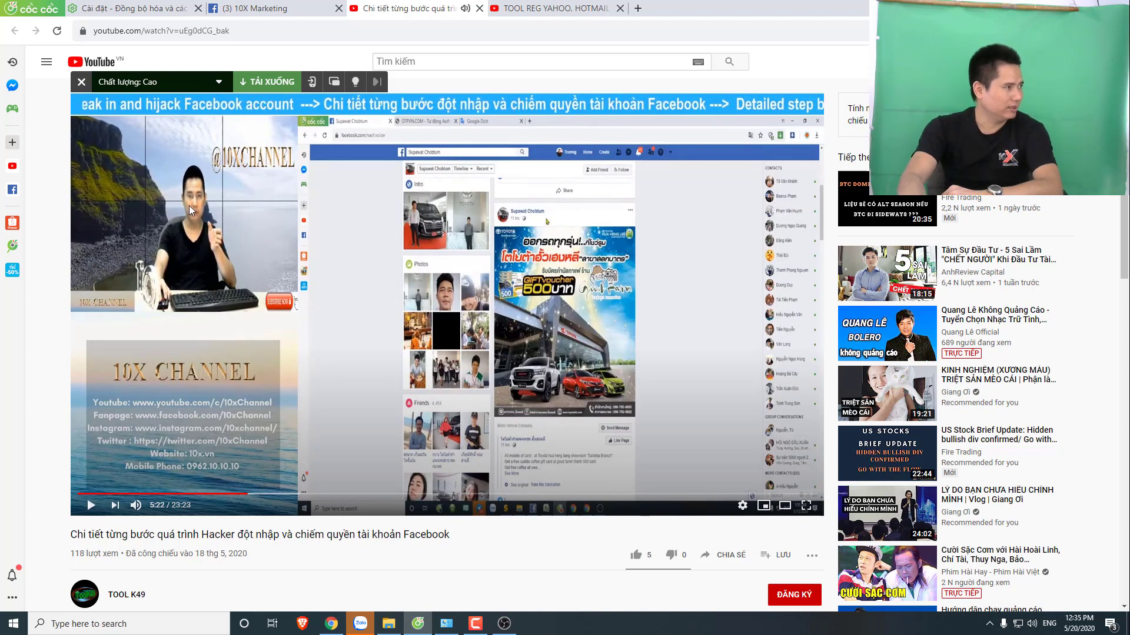
{"action": "mouse_move", "coordinate": [281, 166]}
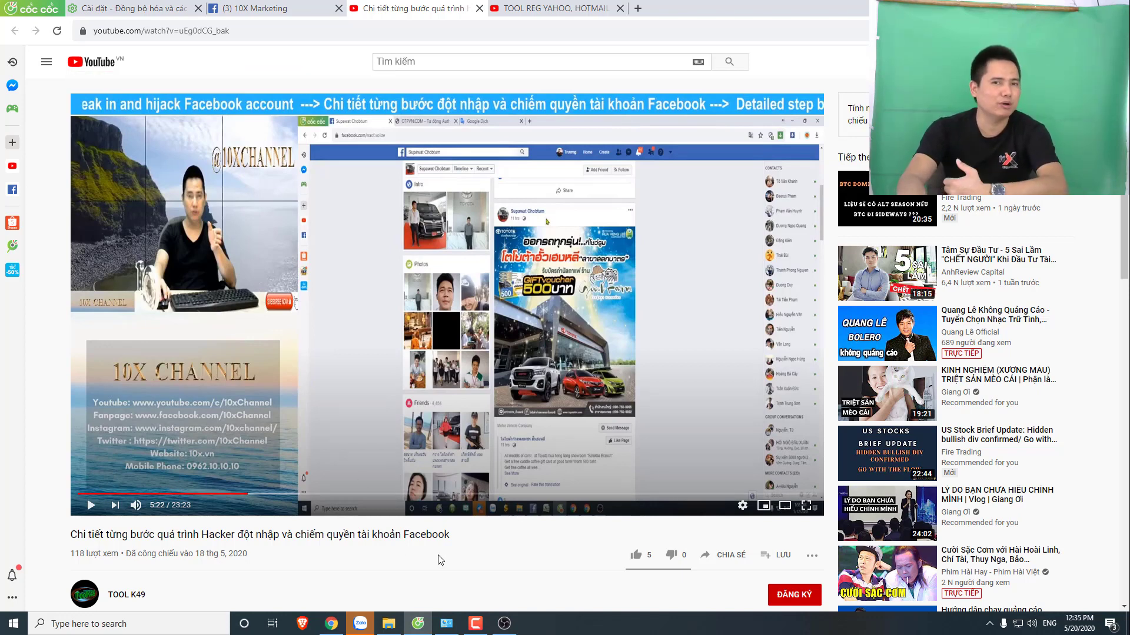
{"action": "left_click", "coordinate": [504, 623]}
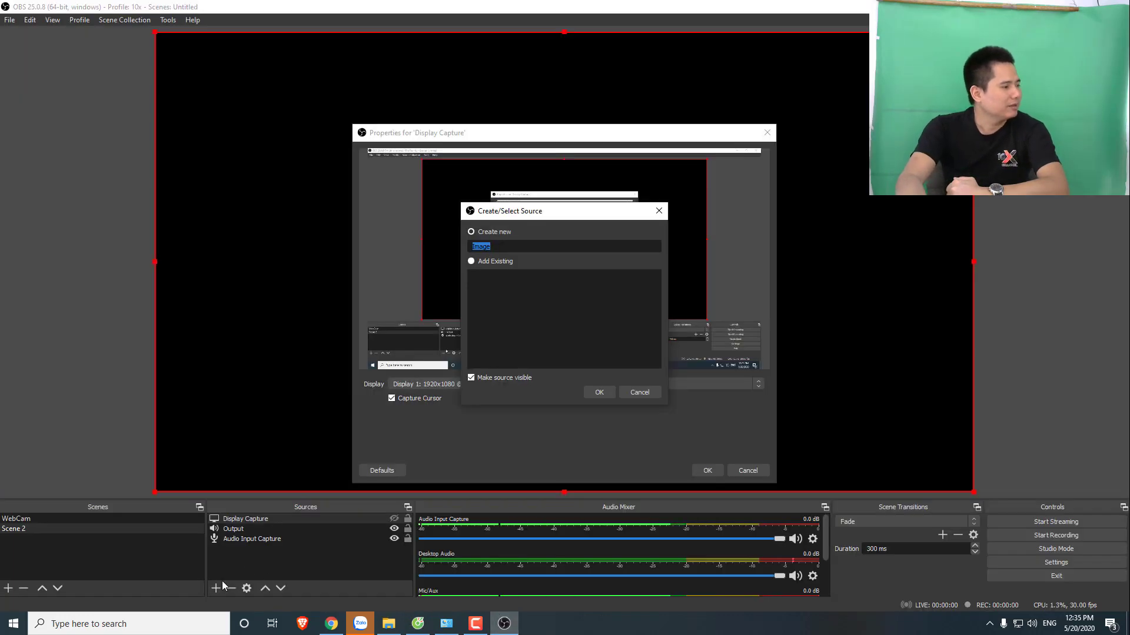
{"action": "left_click", "coordinate": [635, 392]}
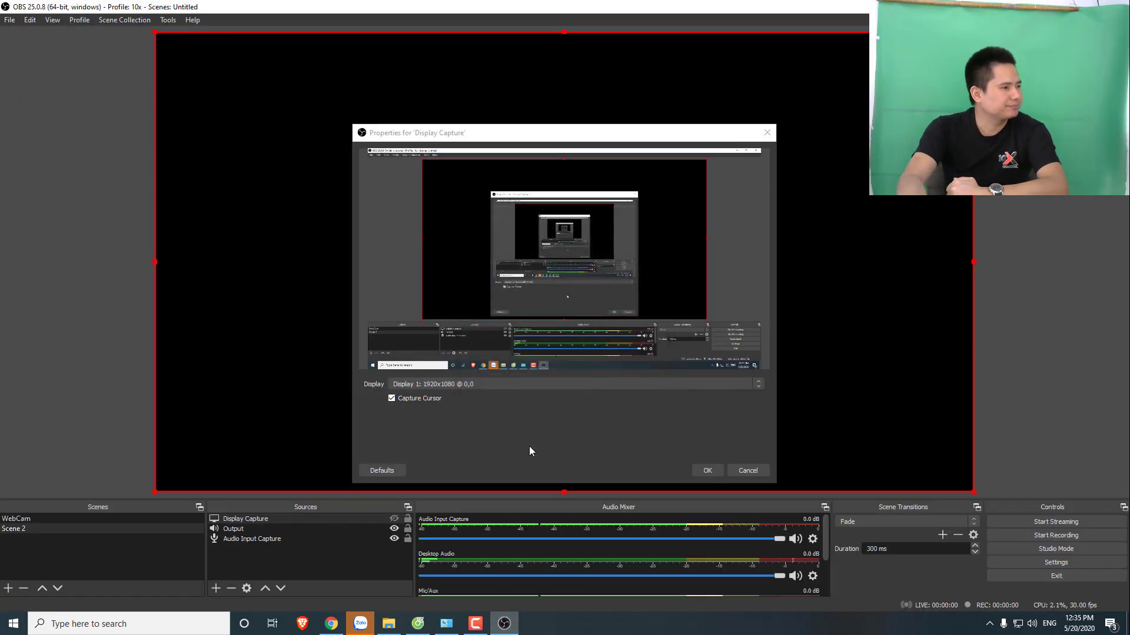
Check the Media Source type against the paused video in Cốc Cốc, and restore the CamRecorder recording window before returning to OBS
{"action": "left_click", "coordinate": [211, 593]}
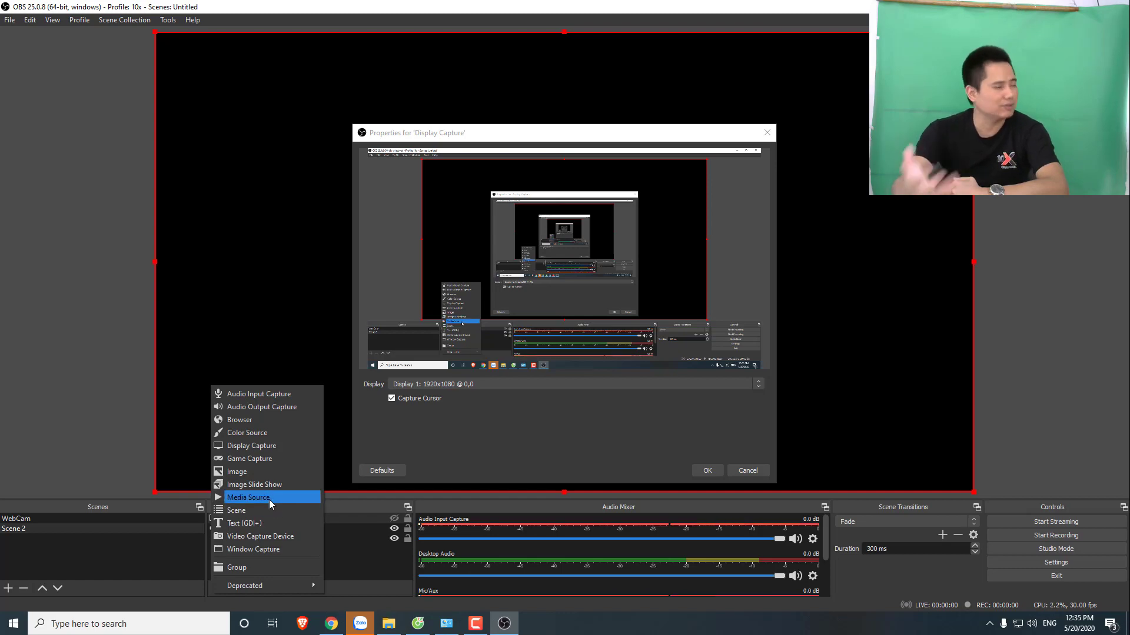
{"action": "left_click", "coordinate": [417, 624]}
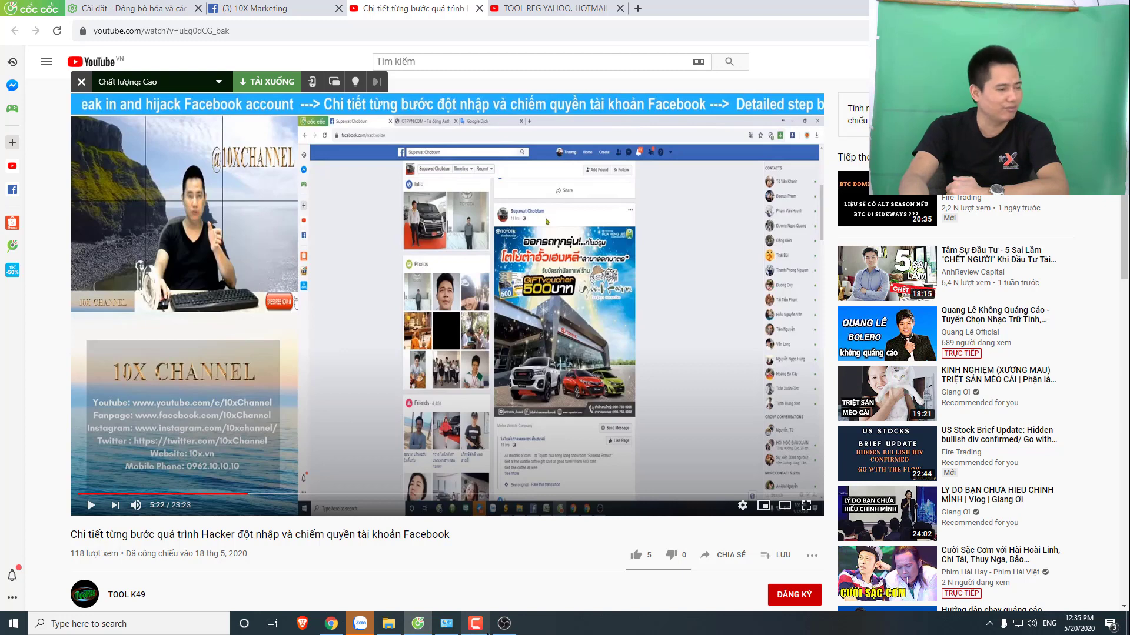
{"action": "mouse_move", "coordinate": [475, 629]}
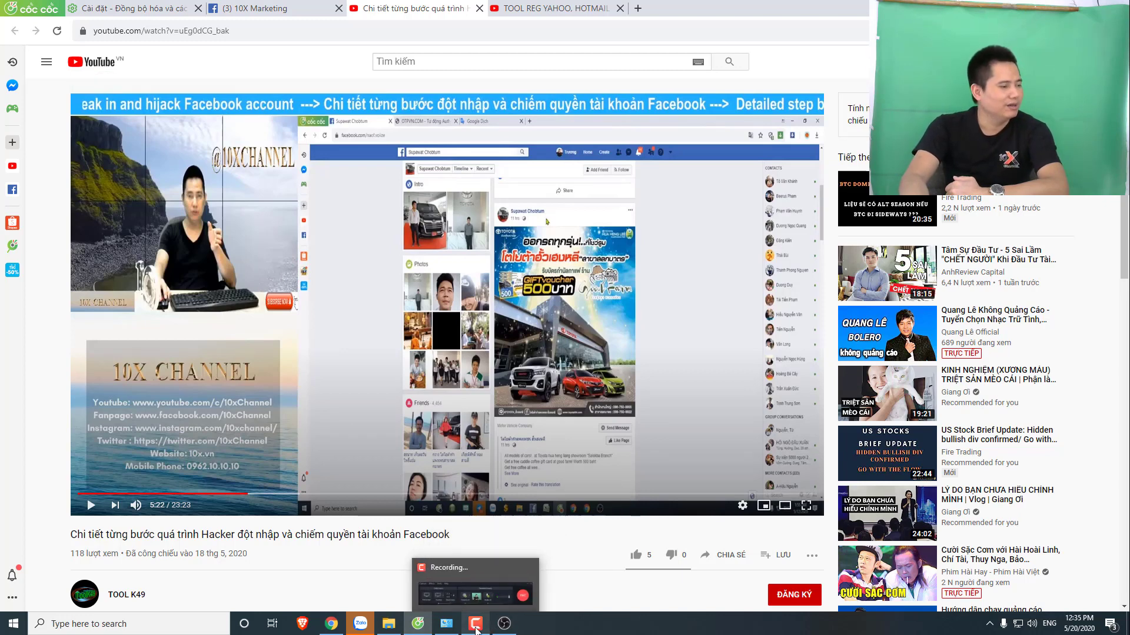
{"action": "left_click", "coordinate": [476, 629]}
{"action": "left_click", "coordinate": [503, 624]}
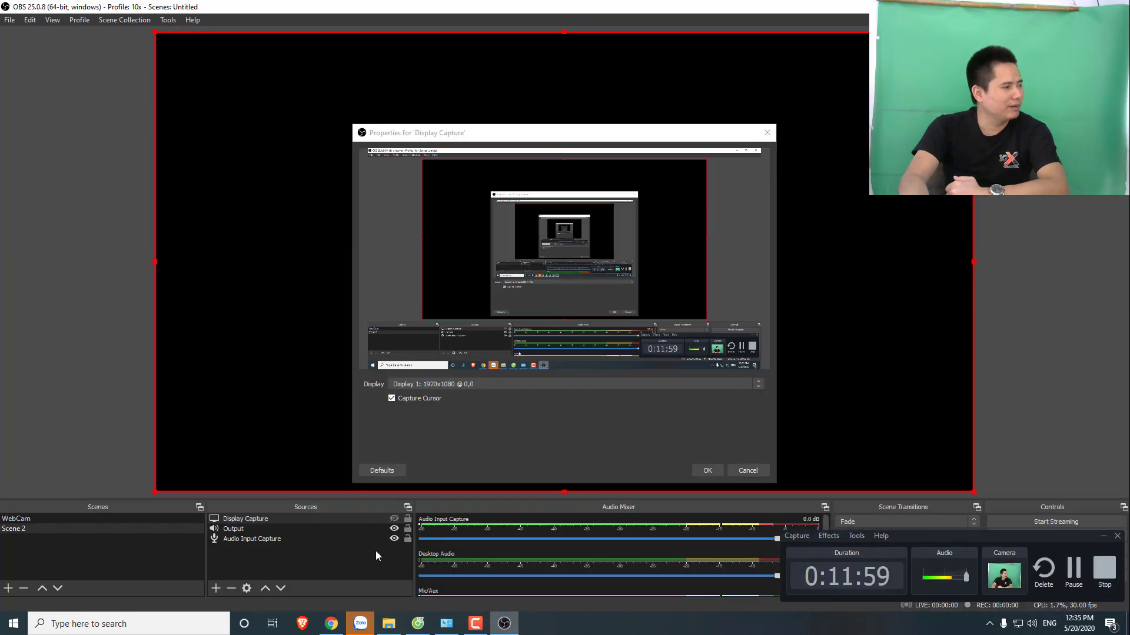
Examine text overlays in both open YouTube videos in the Cốc Cốc browser as examples of the Text (GDI+) source type, and return to OBS
{"action": "left_click", "coordinate": [216, 588]}
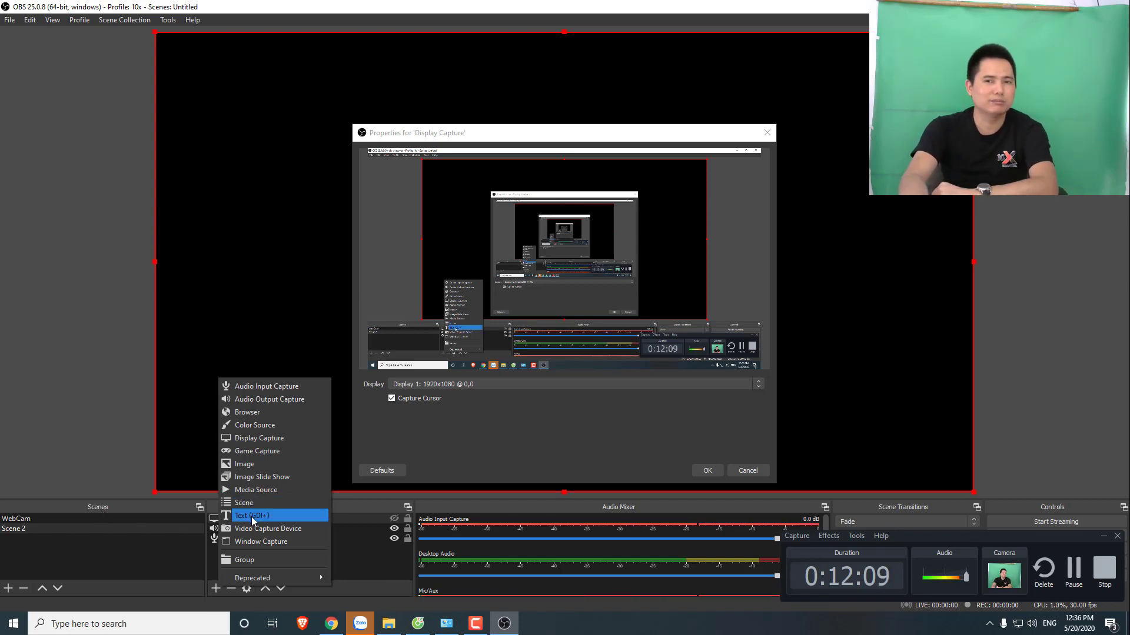
{"action": "left_click", "coordinate": [417, 624]}
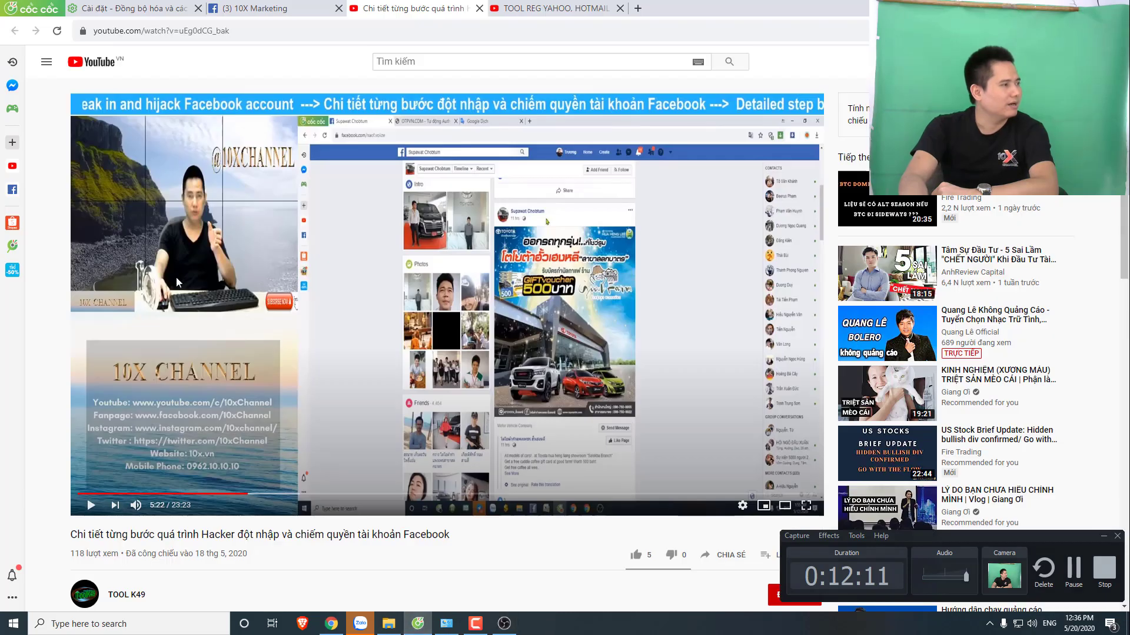
{"action": "mouse_move", "coordinate": [184, 247]}
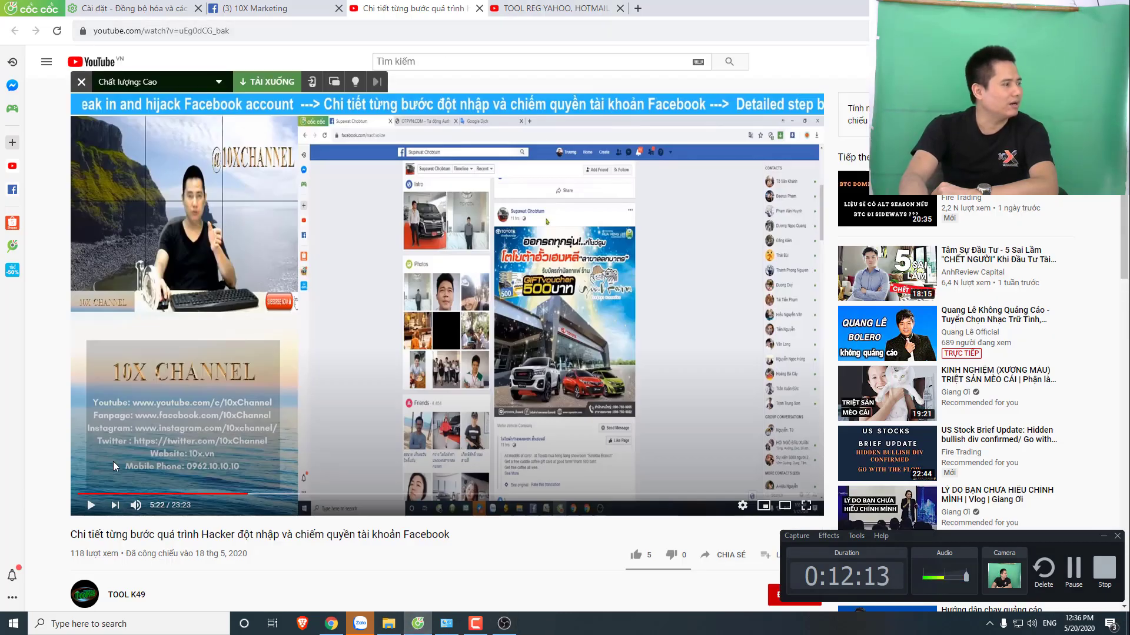
{"action": "left_click", "coordinate": [81, 494]}
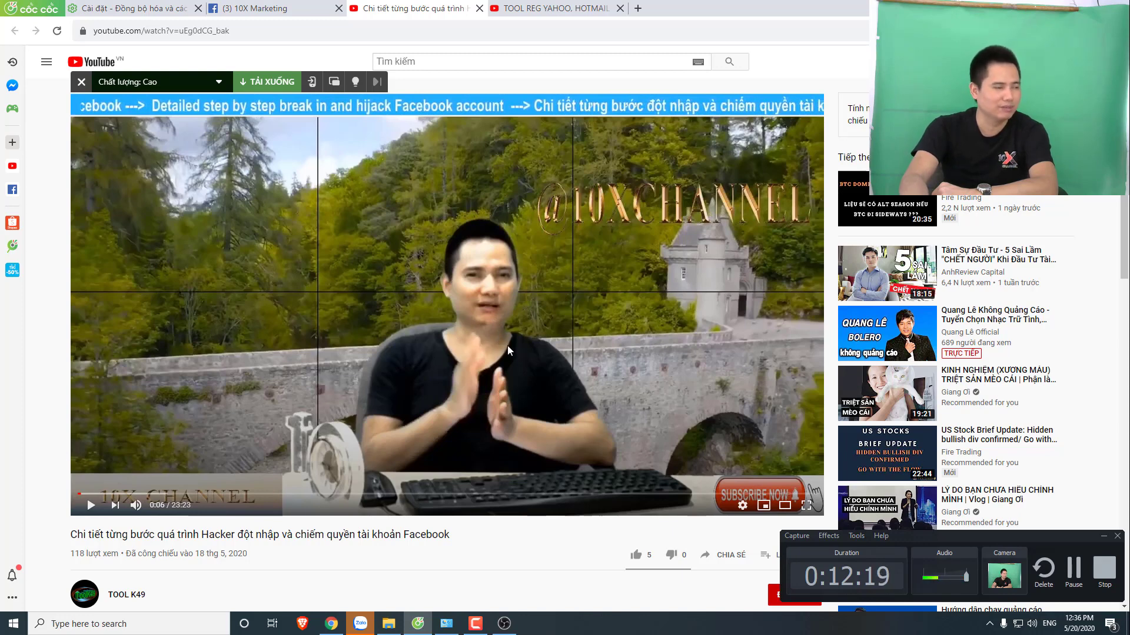
{"action": "left_click", "coordinate": [538, 9]}
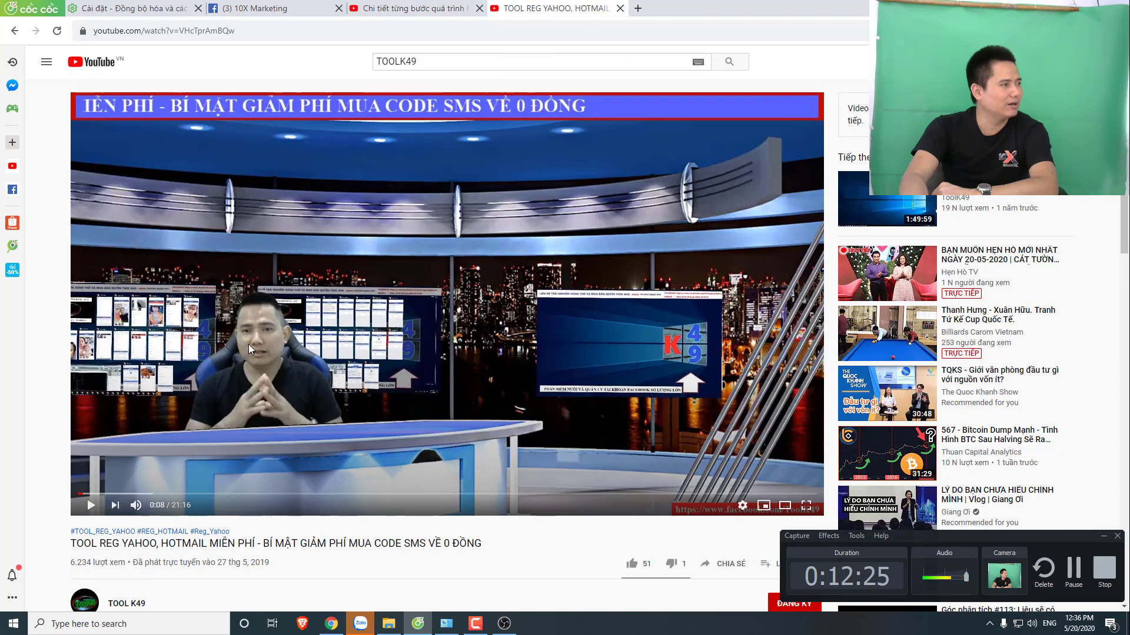
{"action": "mouse_move", "coordinate": [309, 365]}
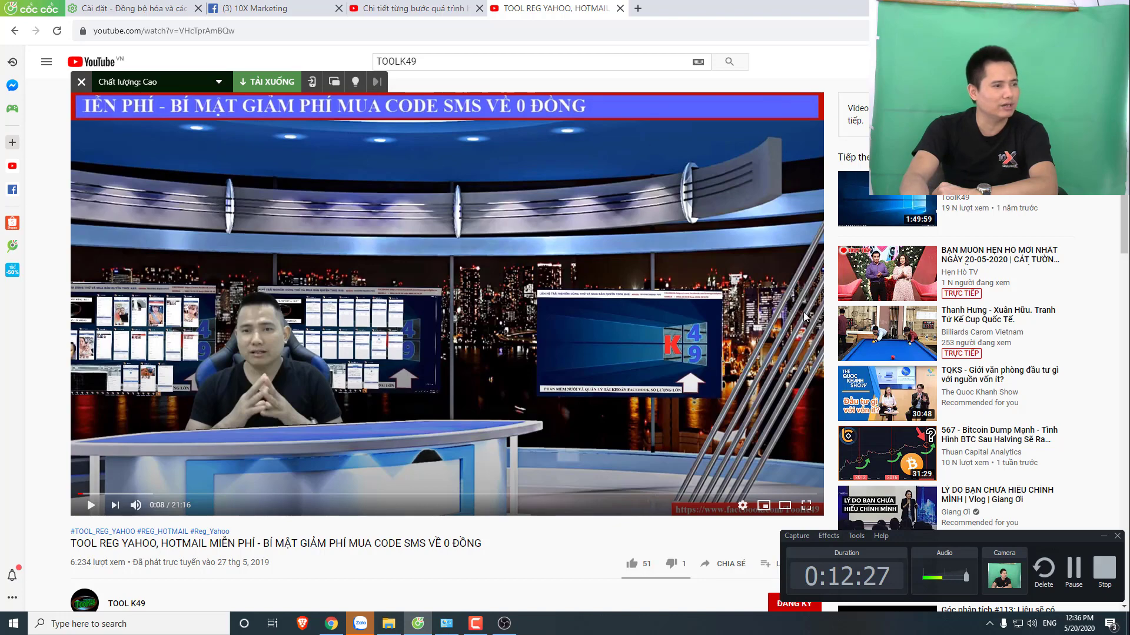
{"action": "left_click", "coordinate": [503, 623]}
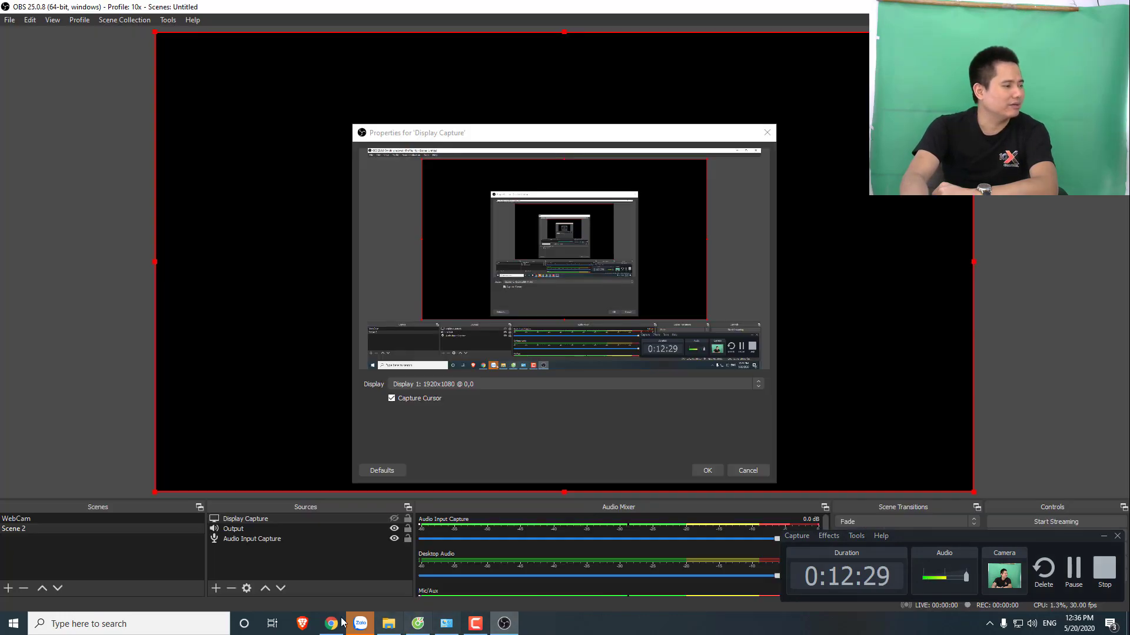
{"action": "left_click", "coordinate": [216, 588]}
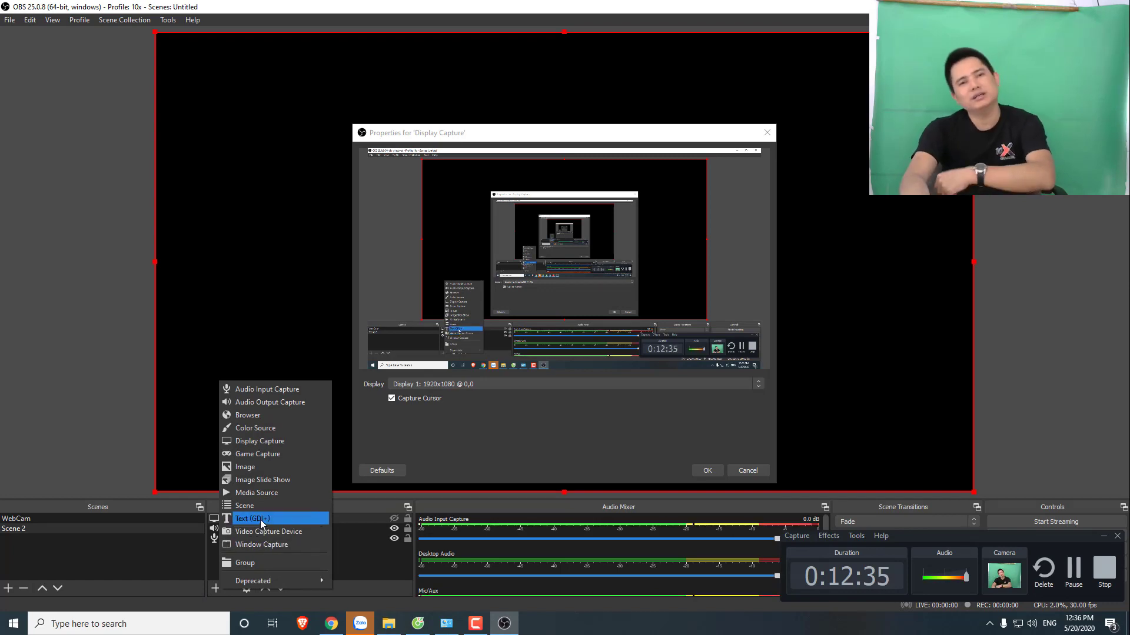
{"action": "left_click", "coordinate": [416, 625]}
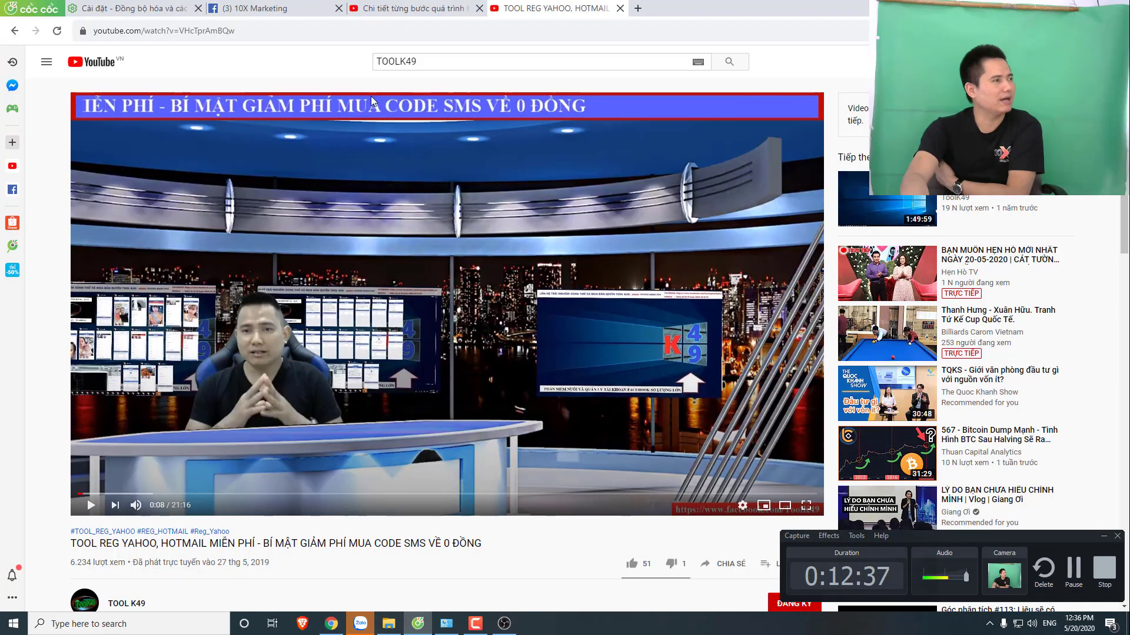
{"action": "left_click", "coordinate": [504, 624]}
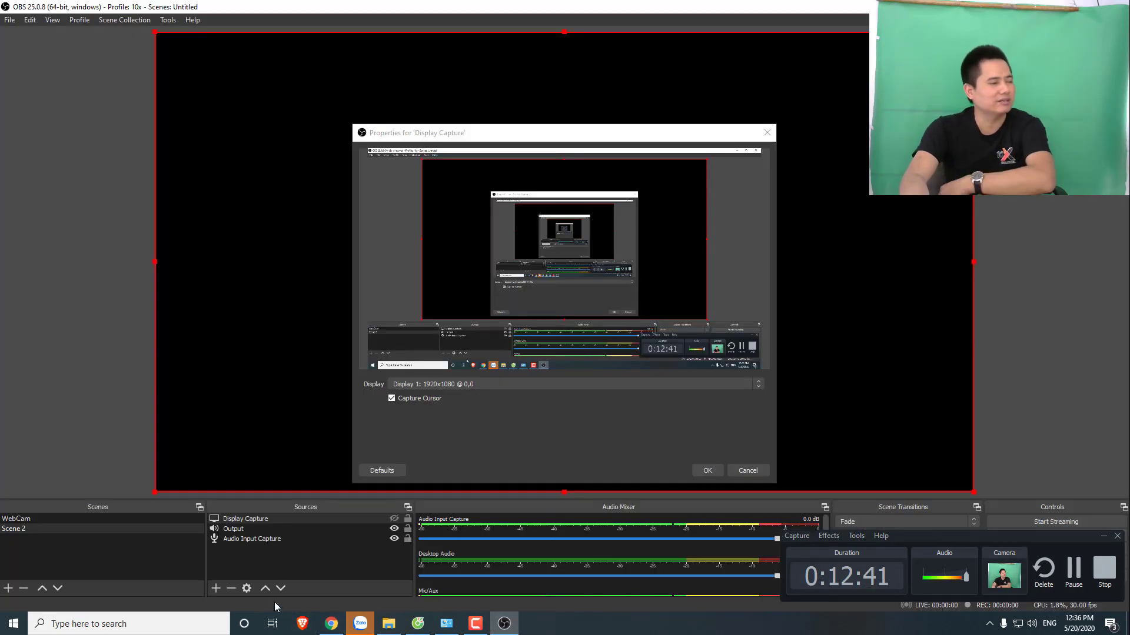
Make the hidden Display Capture source in Scene 2 visible again
{"action": "left_click", "coordinate": [215, 588]}
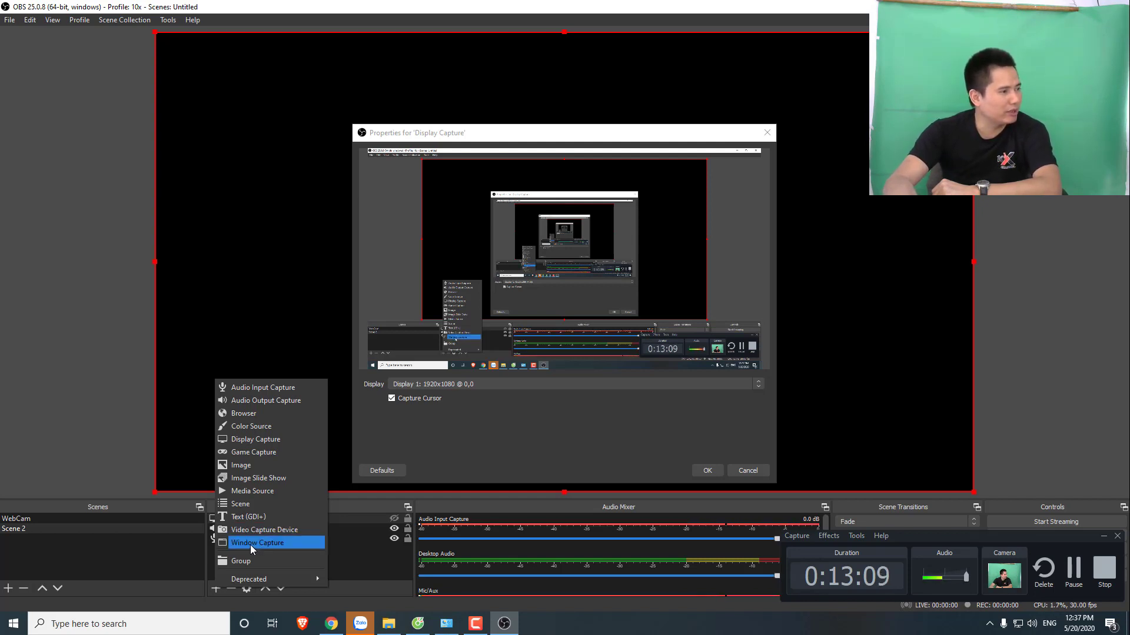
{"action": "left_click", "coordinate": [394, 518]}
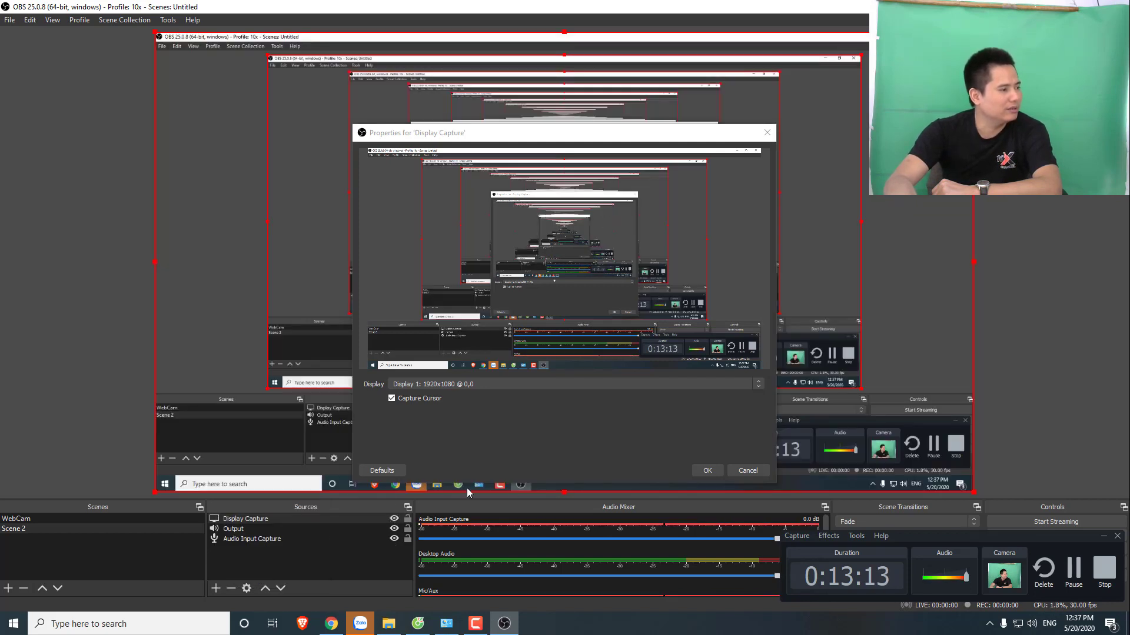
Add a Window Capture source for the [CamRecorder.exe]: Recording... window to Scene 2, and review its properties
{"action": "left_click", "coordinate": [215, 588]}
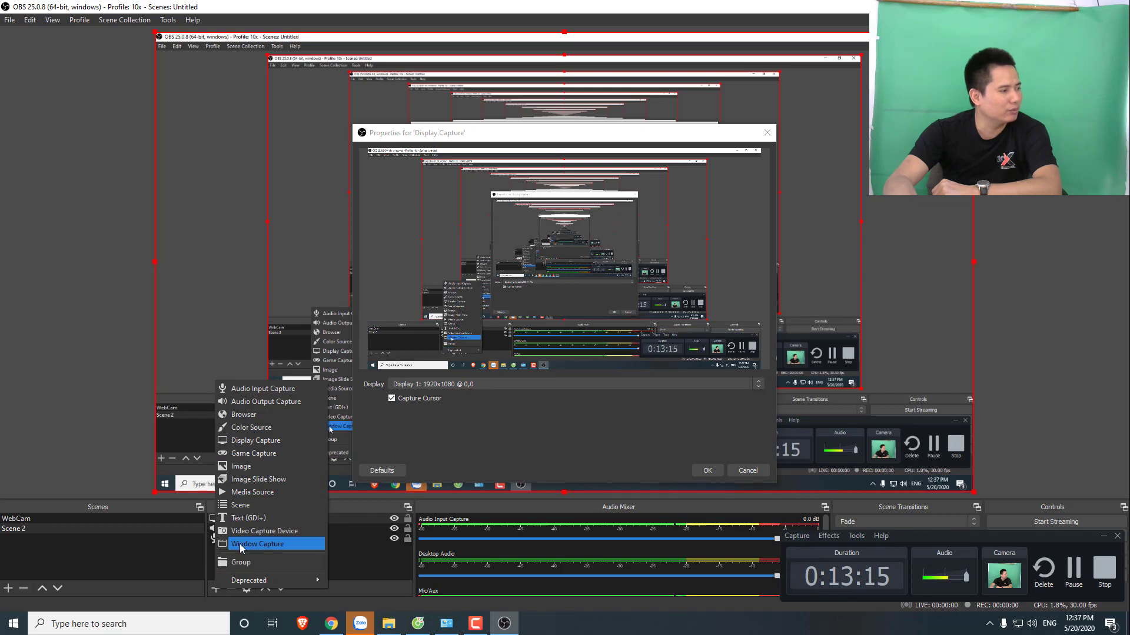
{"action": "left_click", "coordinate": [239, 544]}
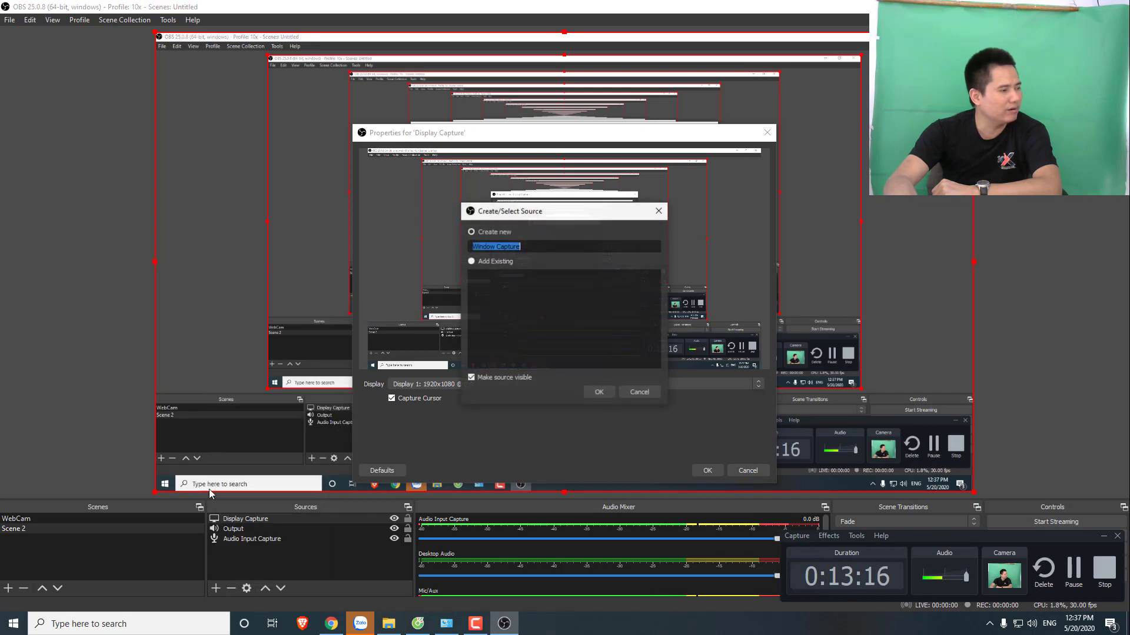
{"action": "left_click", "coordinate": [602, 390]}
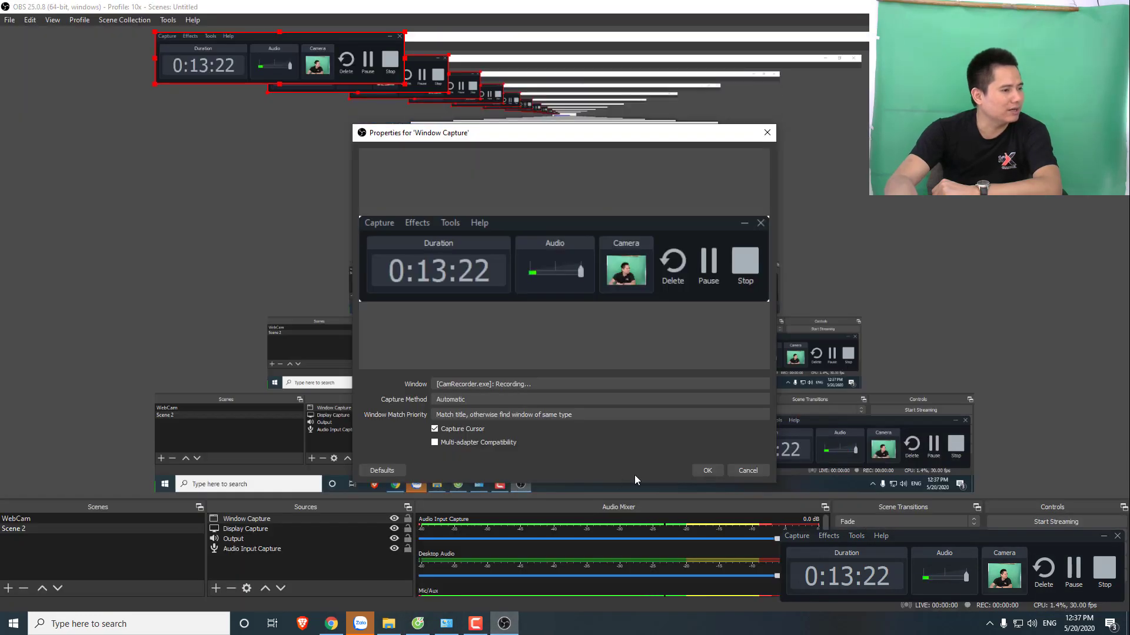
{"action": "left_click", "coordinate": [758, 469]}
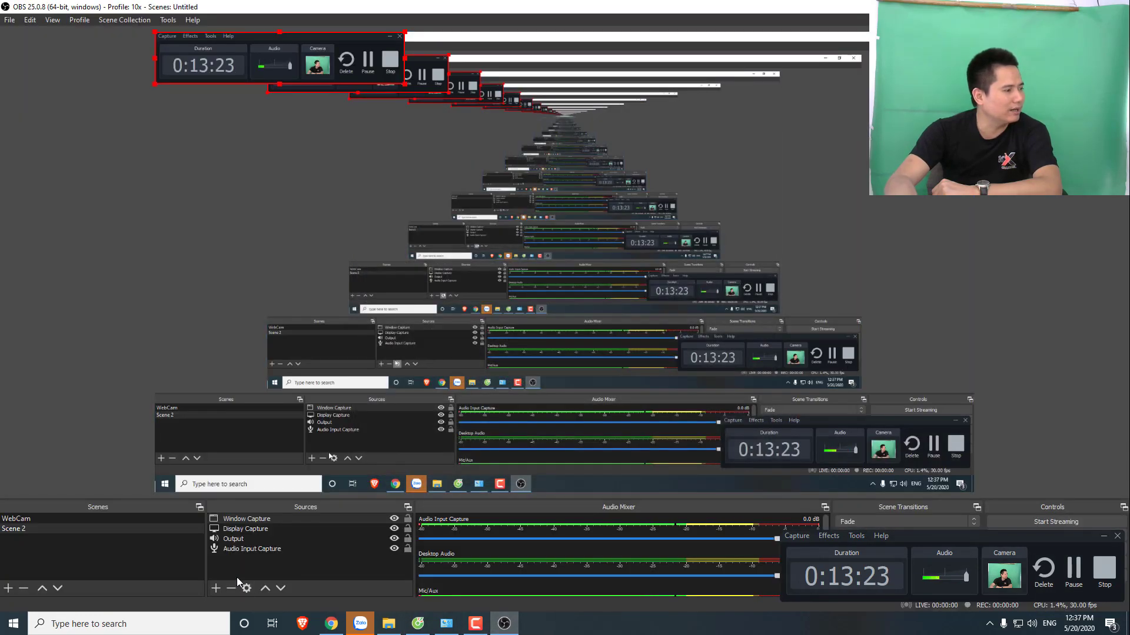
{"action": "double_click", "coordinate": [269, 519]}
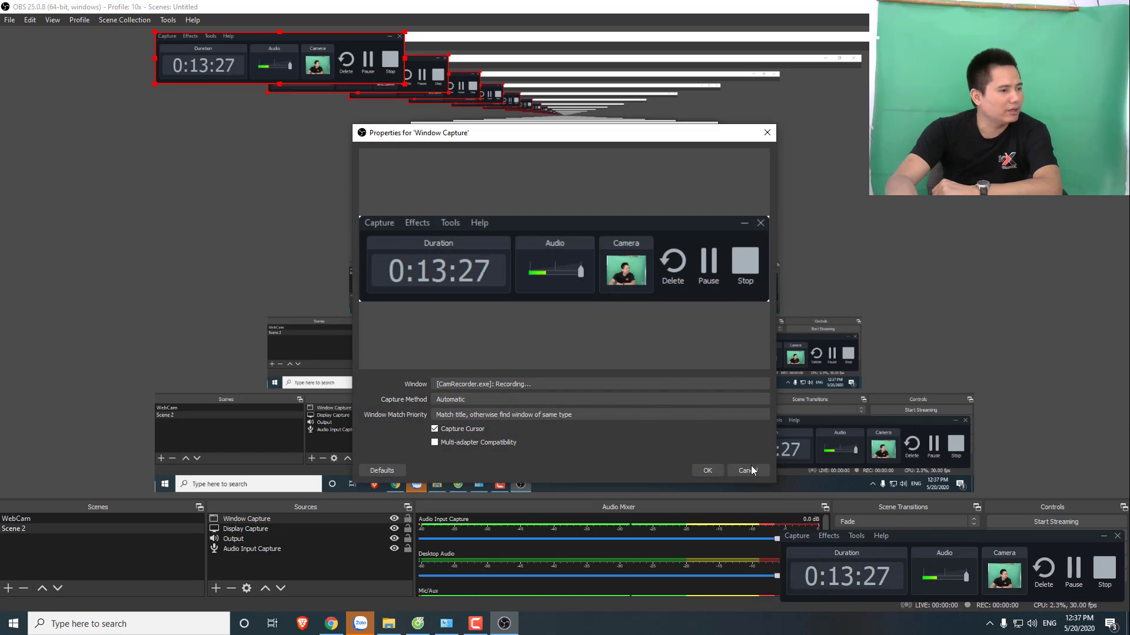
{"action": "left_click", "coordinate": [707, 471]}
Remove the Window Capture source from Scene 2
{"action": "right_click", "coordinate": [238, 522]}
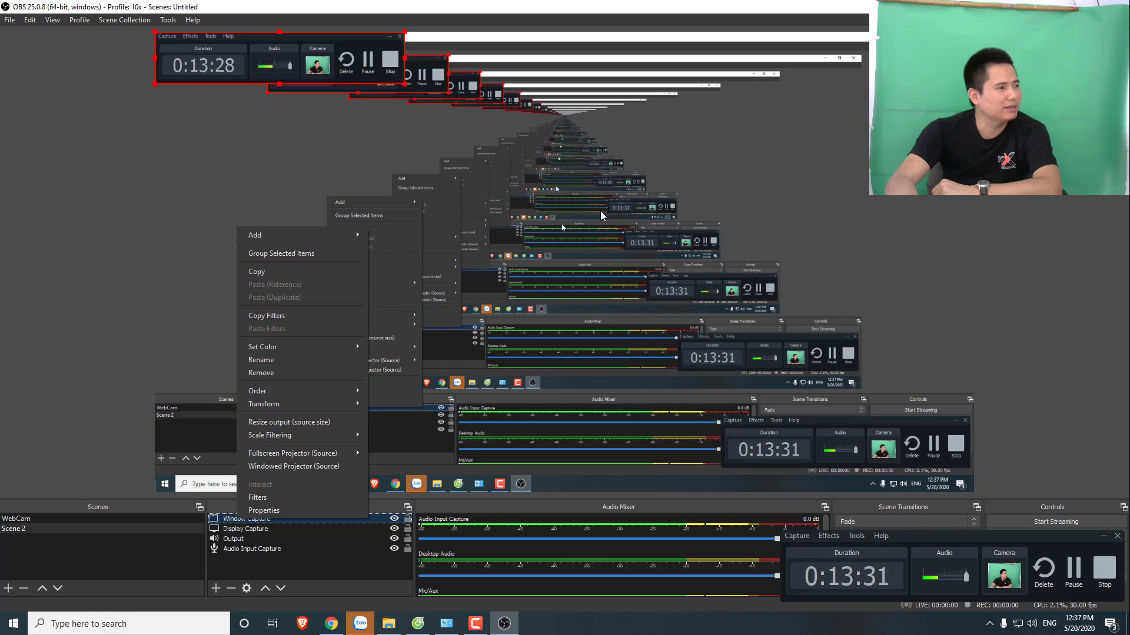
{"action": "left_click", "coordinate": [297, 373]}
{"action": "left_click", "coordinate": [605, 329]}
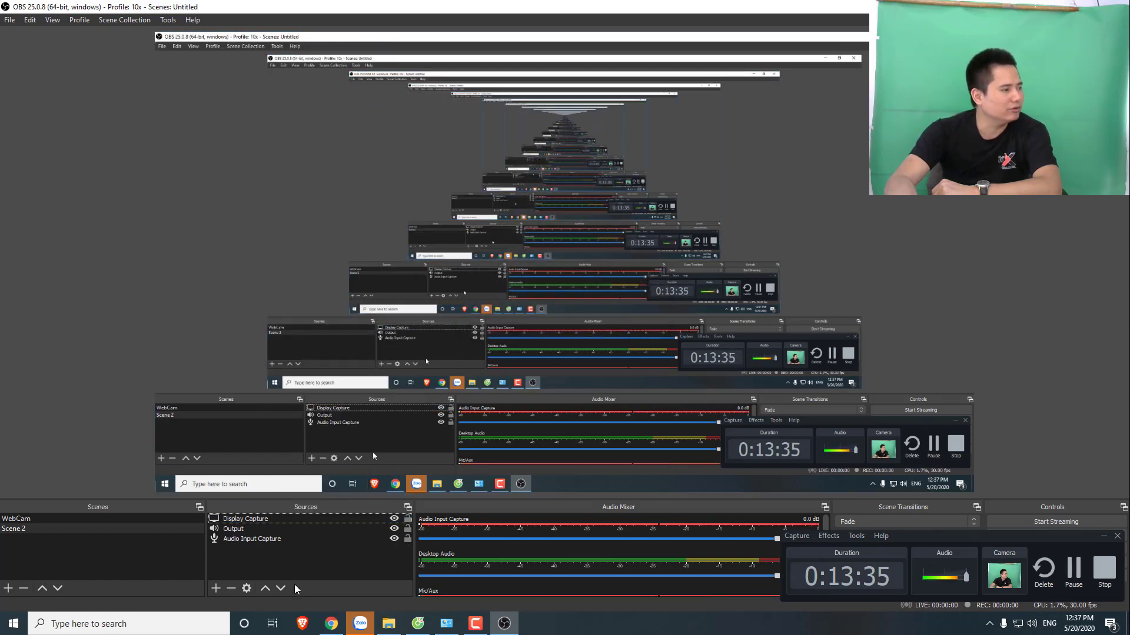
Add a Window Capture source to Scene 2 that captures the [browser.exe] YouTube window in Cốc Cốc
{"action": "left_click", "coordinate": [214, 591]}
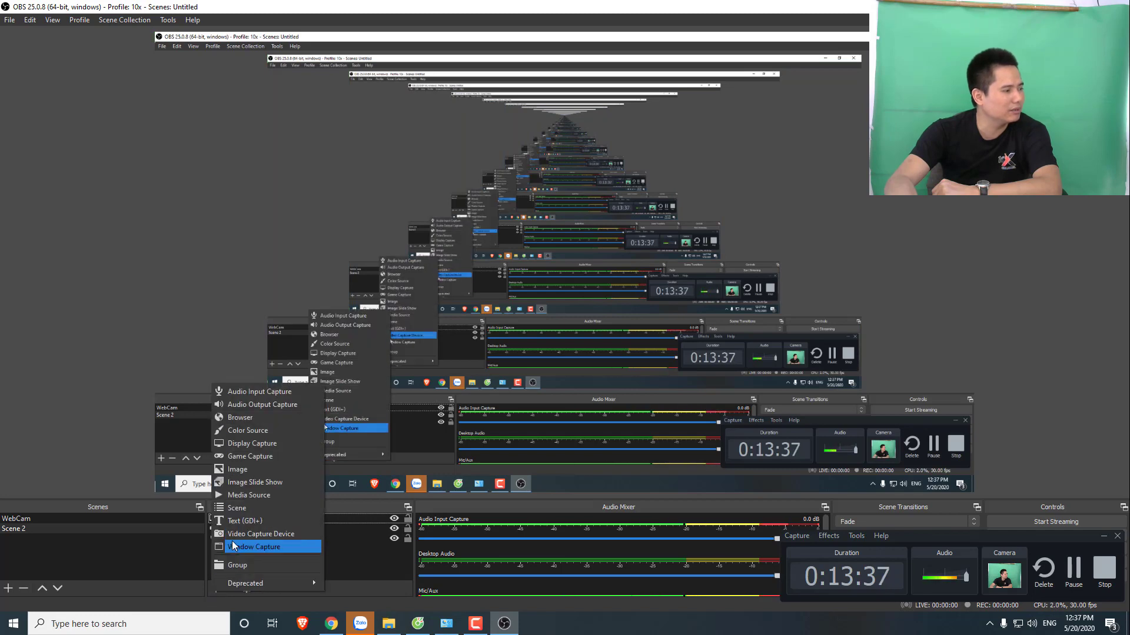
{"action": "left_click", "coordinate": [230, 546]}
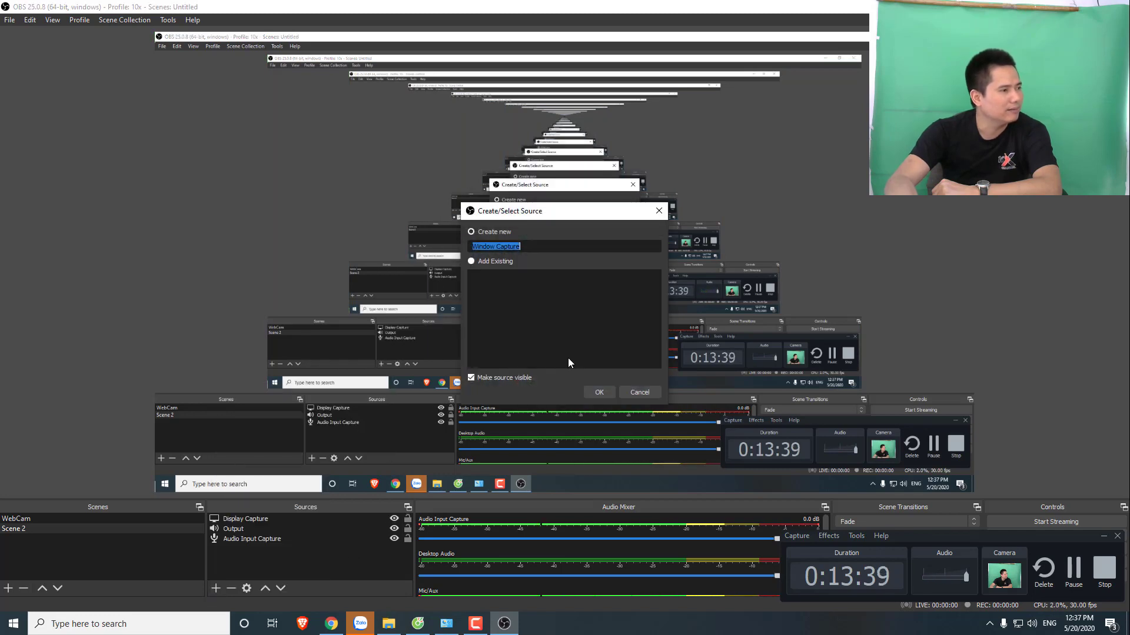
{"action": "left_click", "coordinate": [600, 393]}
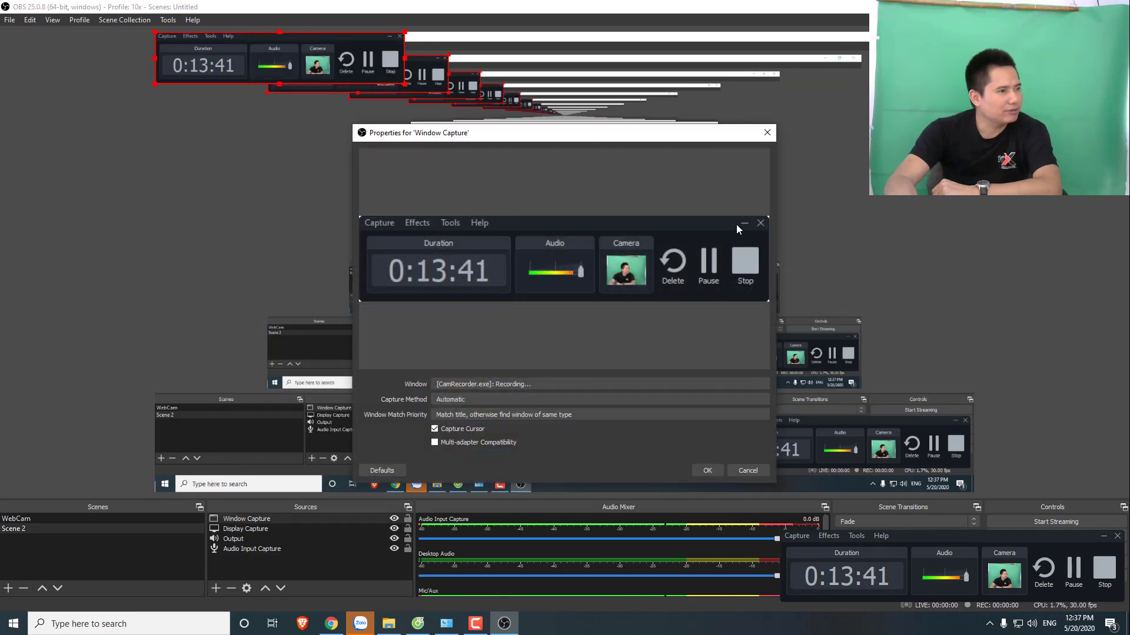
{"action": "left_click", "coordinate": [525, 385]}
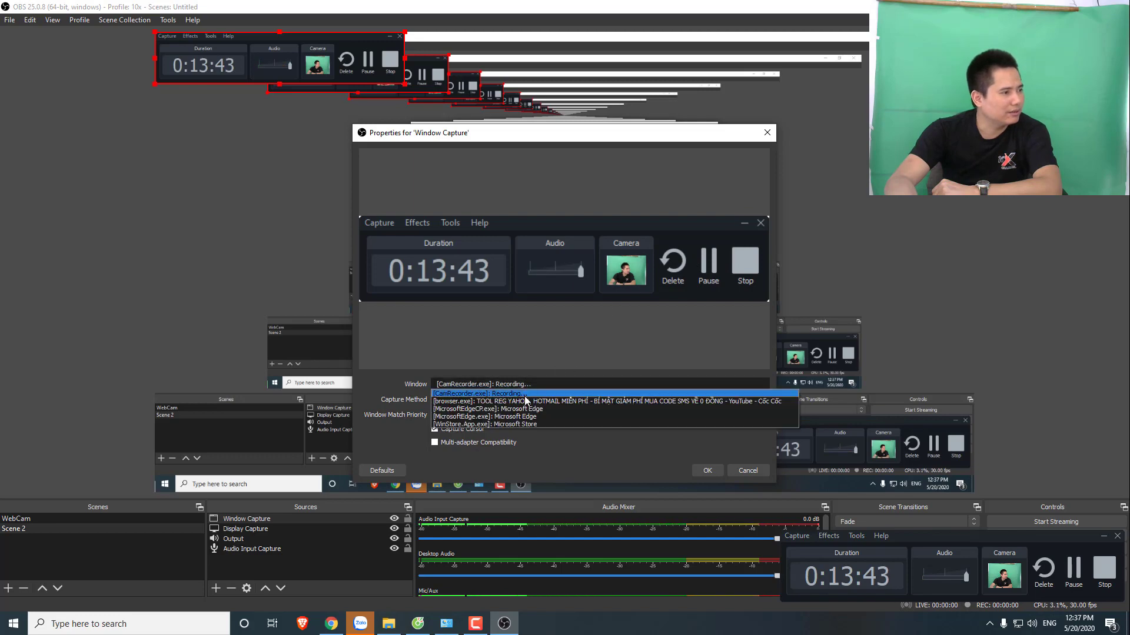
{"action": "left_click", "coordinate": [528, 396]}
{"action": "left_click", "coordinate": [525, 385]}
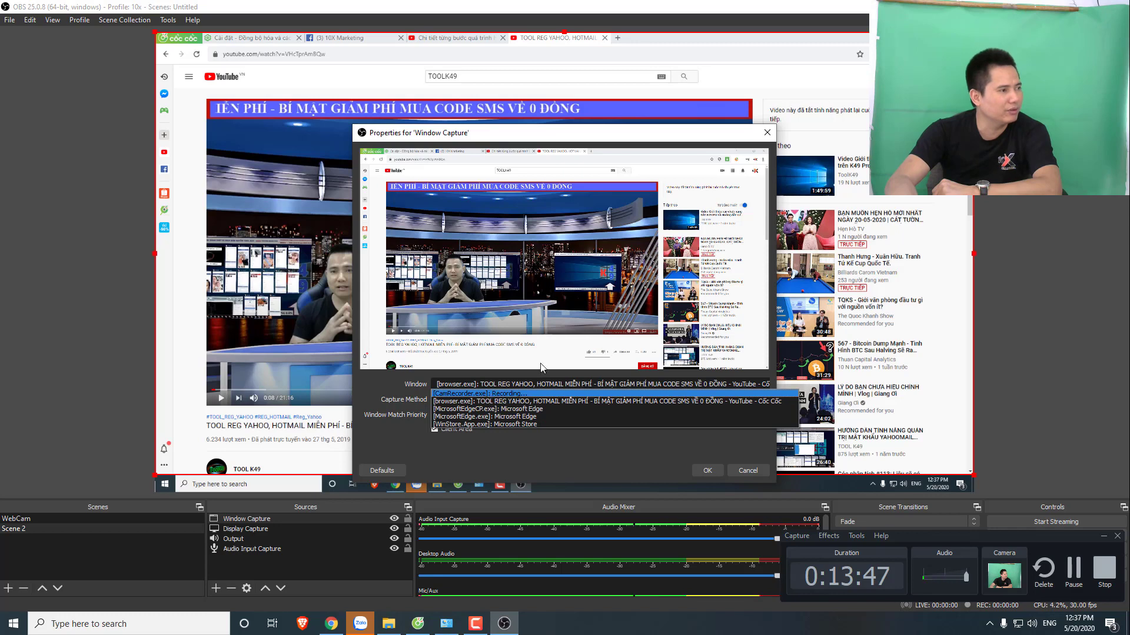
{"action": "left_click", "coordinate": [637, 444]}
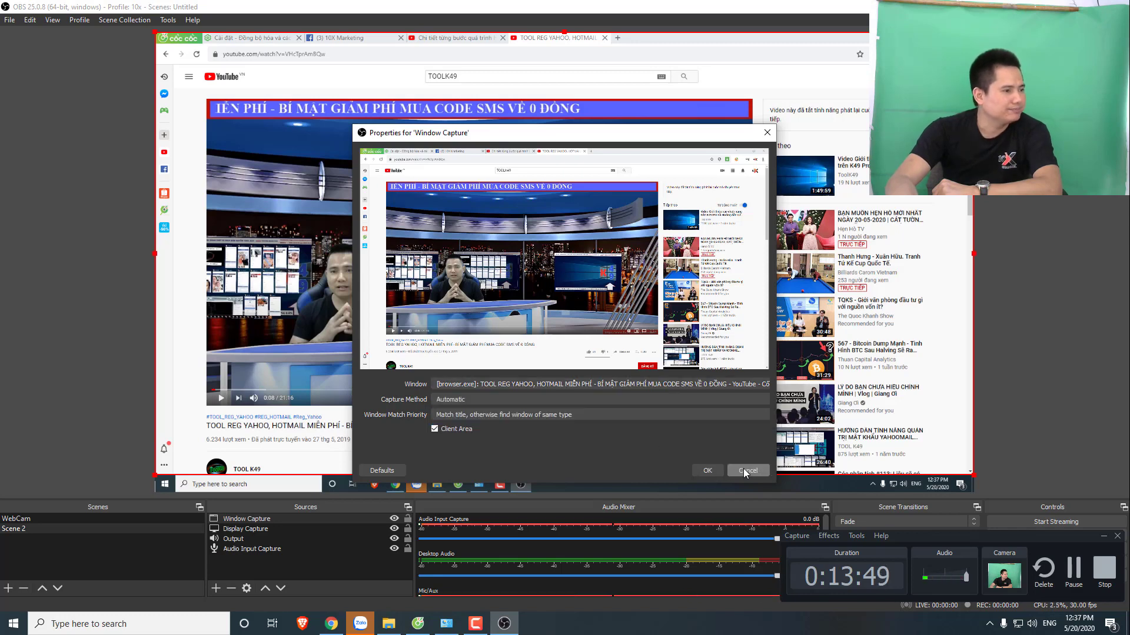
{"action": "left_click", "coordinate": [702, 469]}
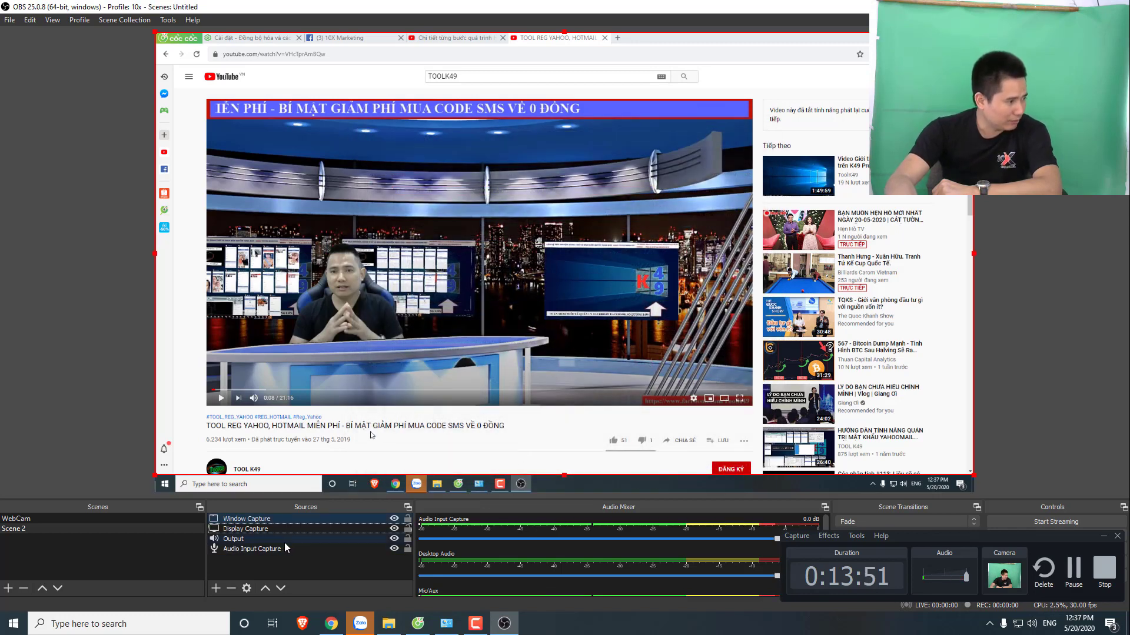
Add a new Group source with the default name to Scene 2
{"action": "left_click", "coordinate": [216, 589]}
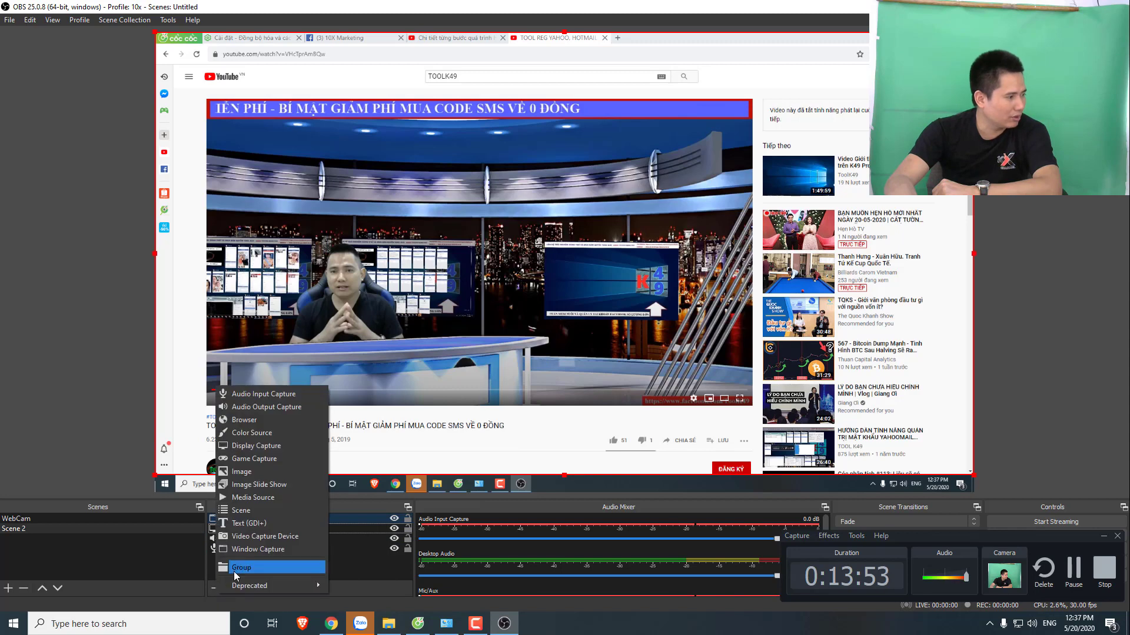
{"action": "left_click", "coordinate": [272, 568]}
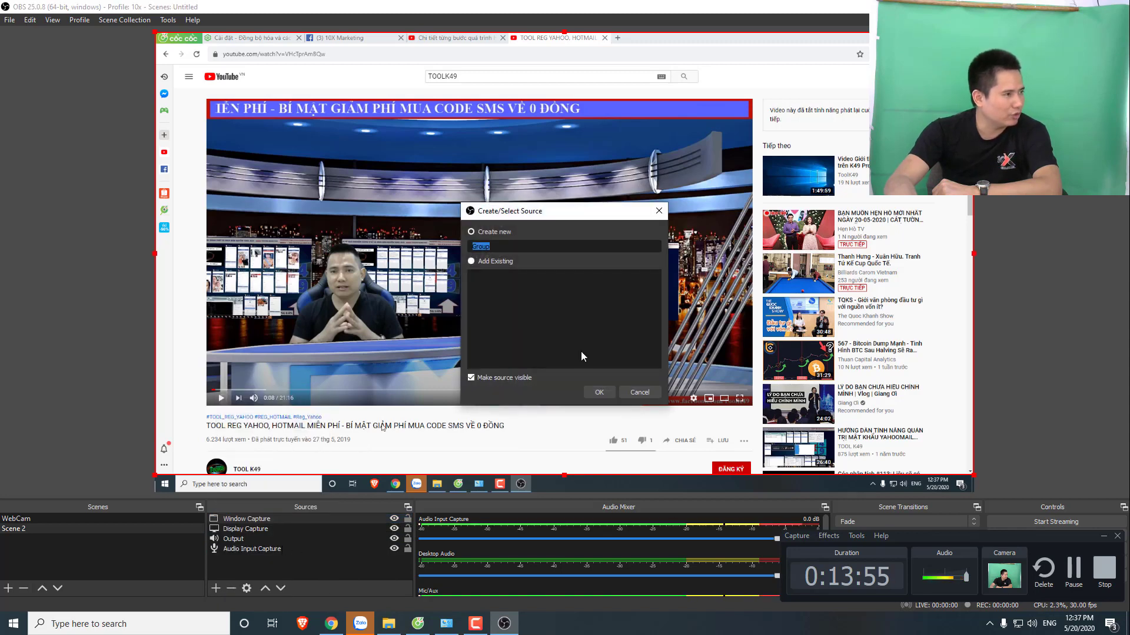
{"action": "left_click", "coordinate": [599, 392]}
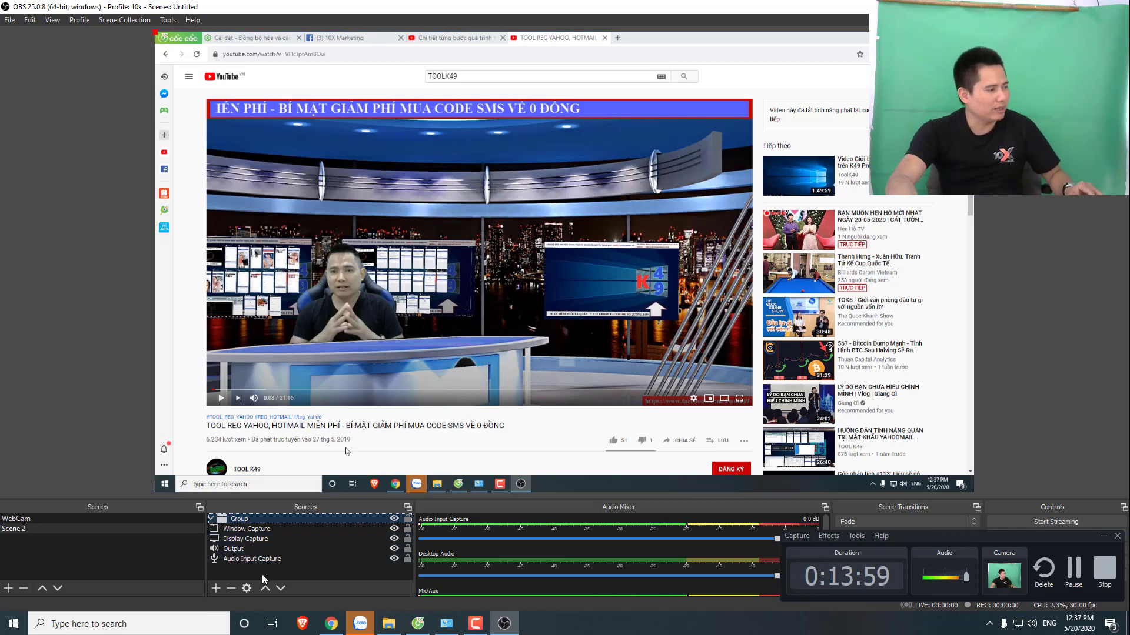
Move the Window Capture, Display Capture, Output and Audio Input Capture sources into the group, and dismiss the Display Capture properties
{"action": "left_click_drag", "start_coordinate": [262, 574], "coordinate": [239, 561]}
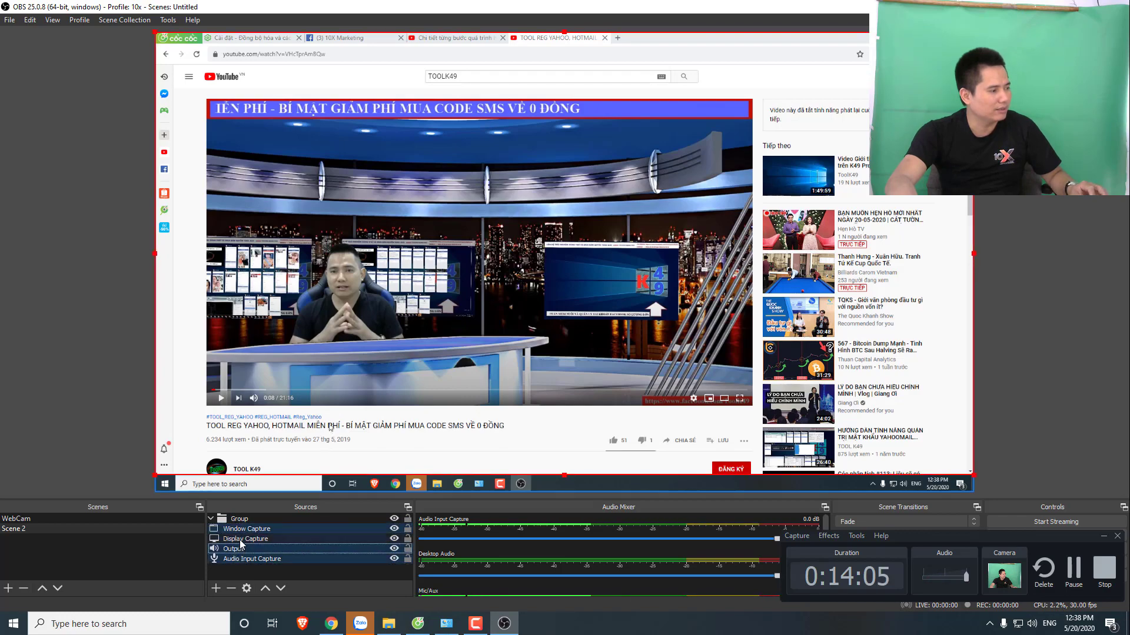
{"action": "double_click", "coordinate": [244, 539]}
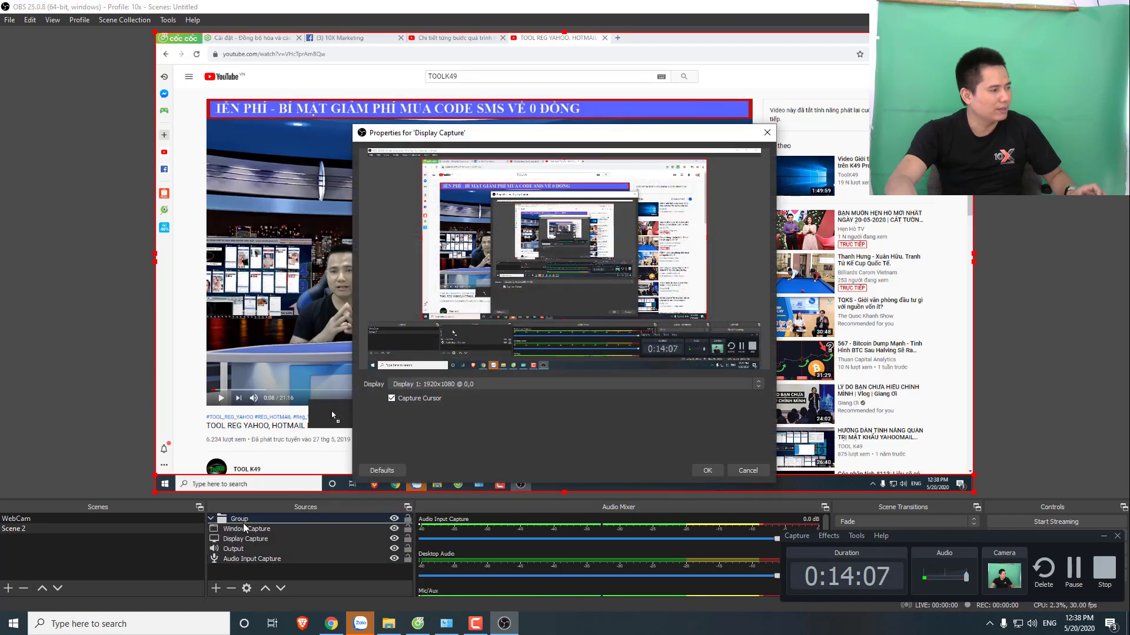
{"action": "left_click", "coordinate": [241, 521]}
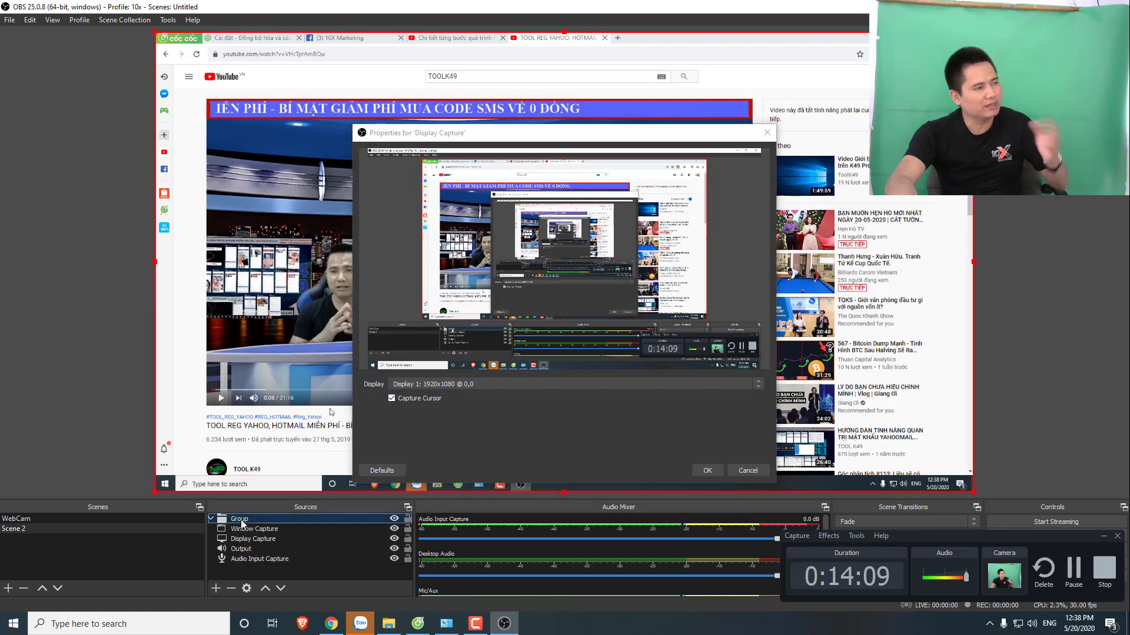
{"action": "left_click", "coordinate": [748, 471]}
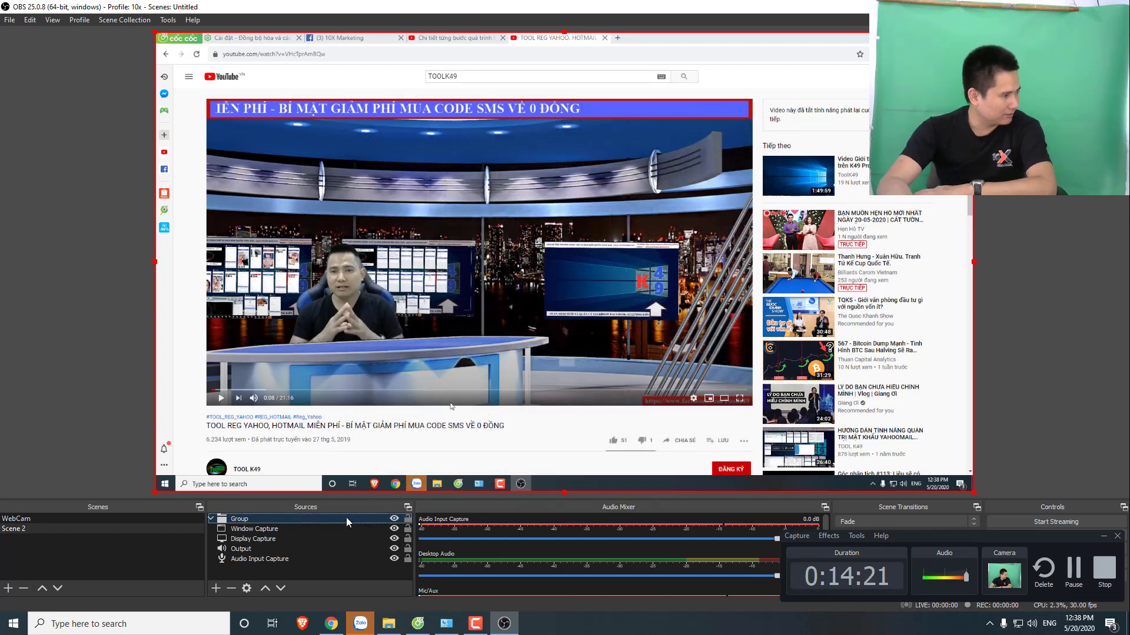